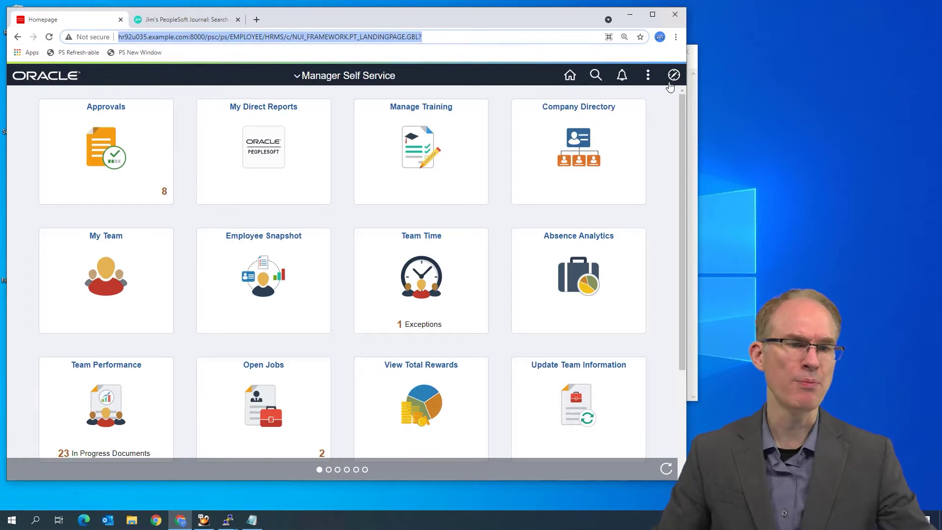
Go through the NavBar to PeopleTools > Portal > Structure and Content and scroll to the content references
click(674, 75)
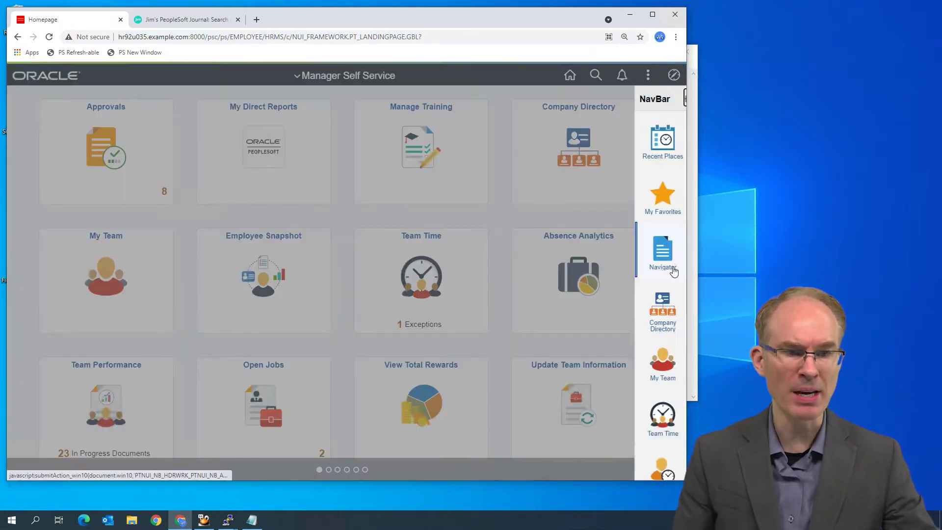
scroll(618, 227, down, 10)
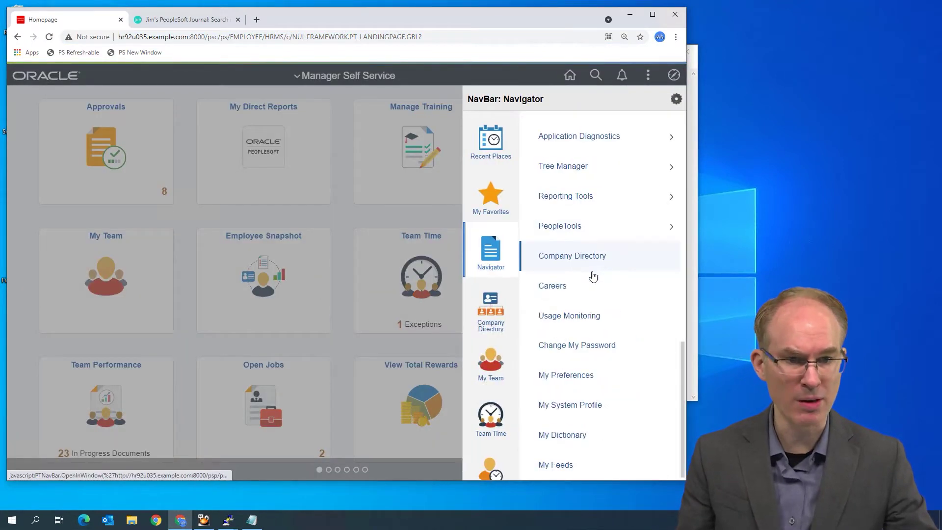
click(594, 230)
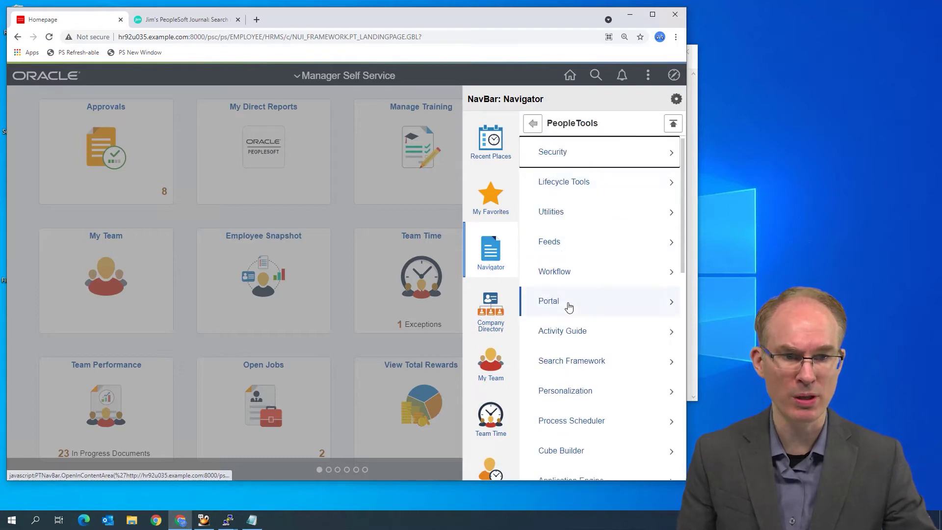
click(568, 305)
scroll(582, 361, down, 1)
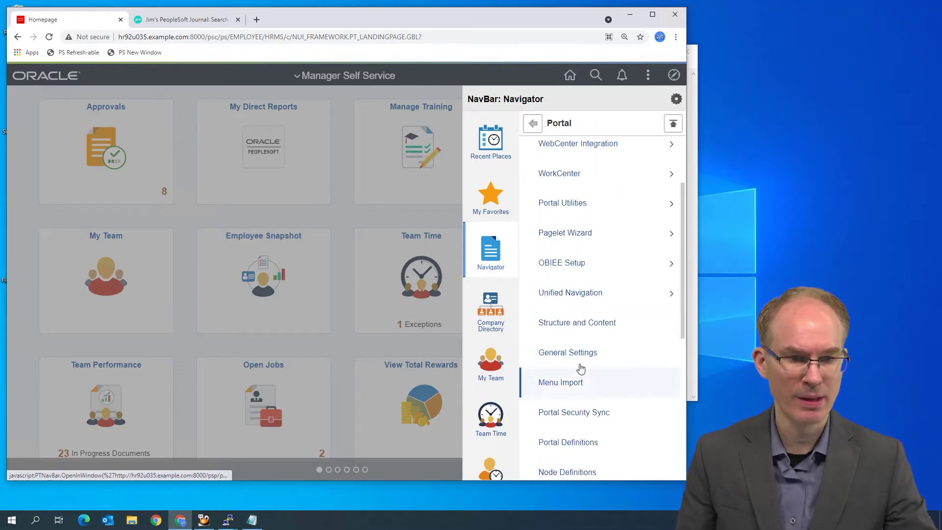
click(591, 321)
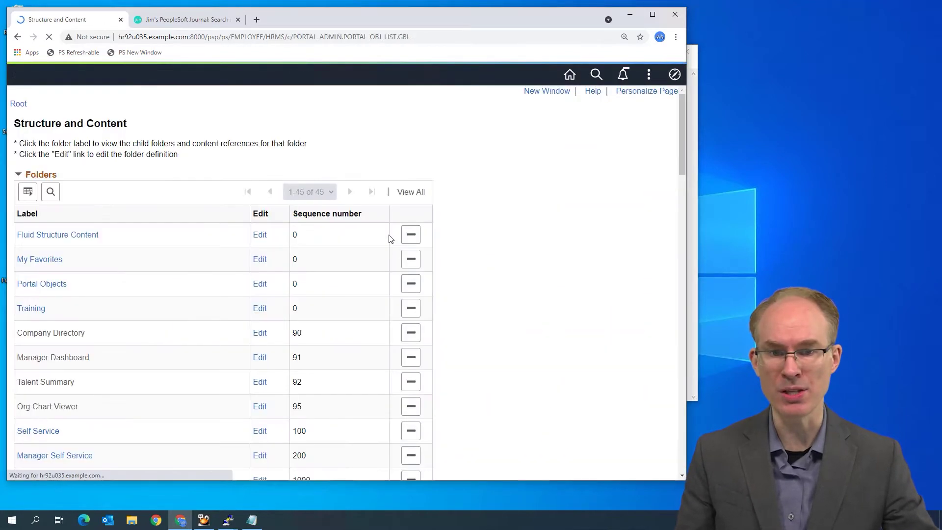
scroll(389, 237, down, 20)
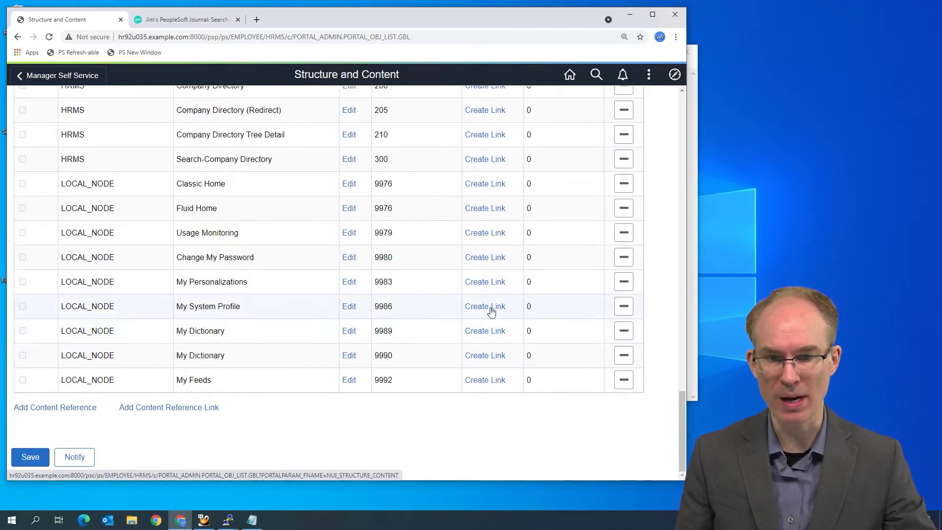
Open My System Profile (PT_USERMAINT_SELF_GBL) in Content Ref Administration and bring up the notes holding the two URLs
click(350, 307)
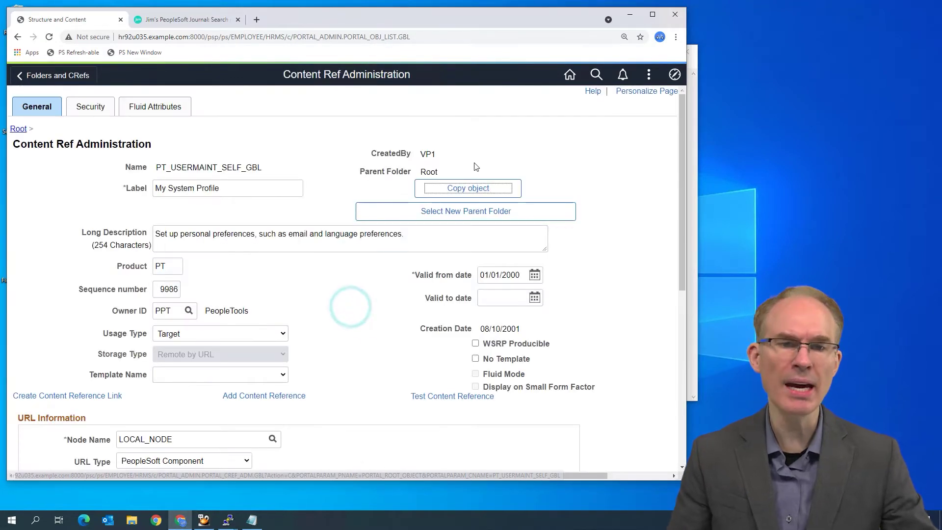
scroll(311, 321, down, 6)
scroll(310, 326, up, 2)
scroll(310, 325, up, 4)
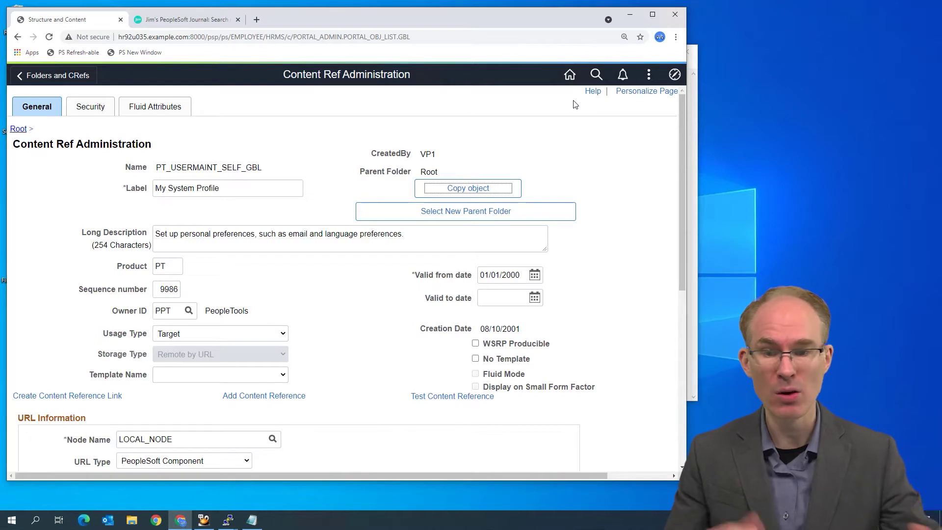
click(252, 519)
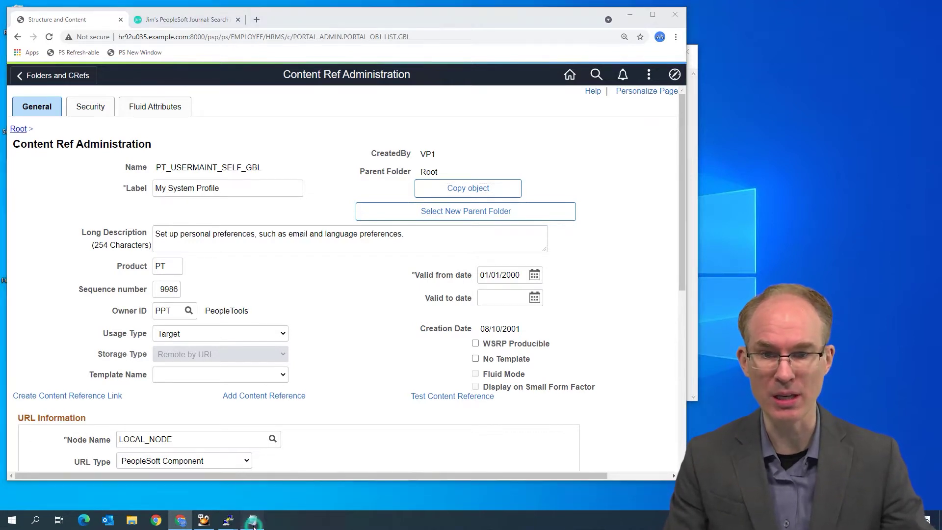
click(314, 78)
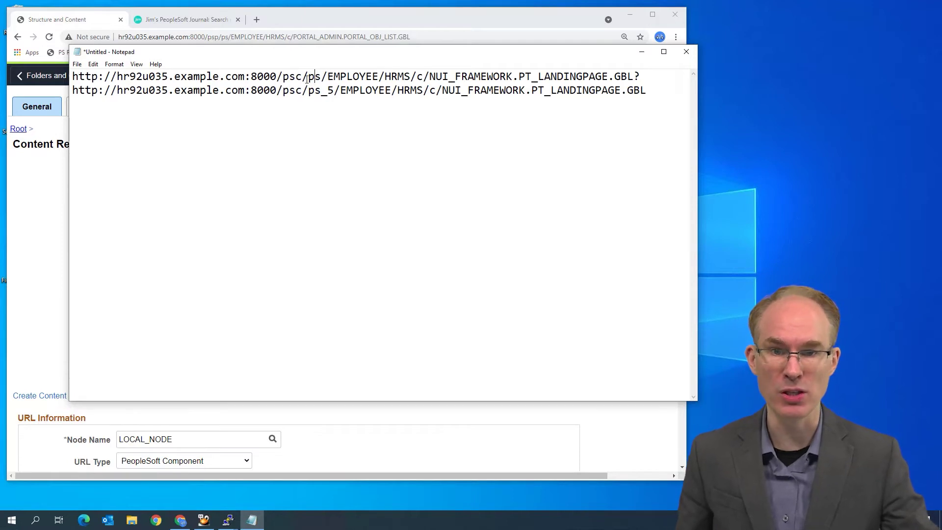
double_click(316, 90)
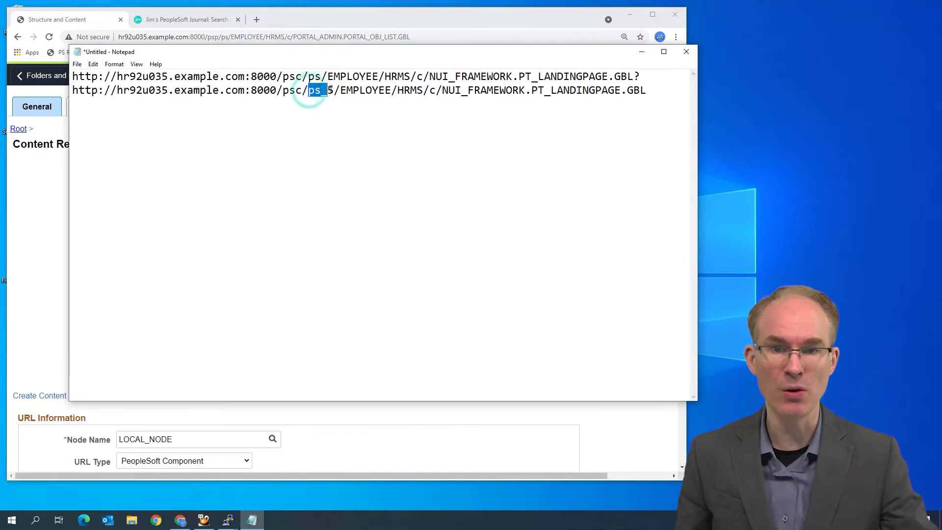
click(289, 93)
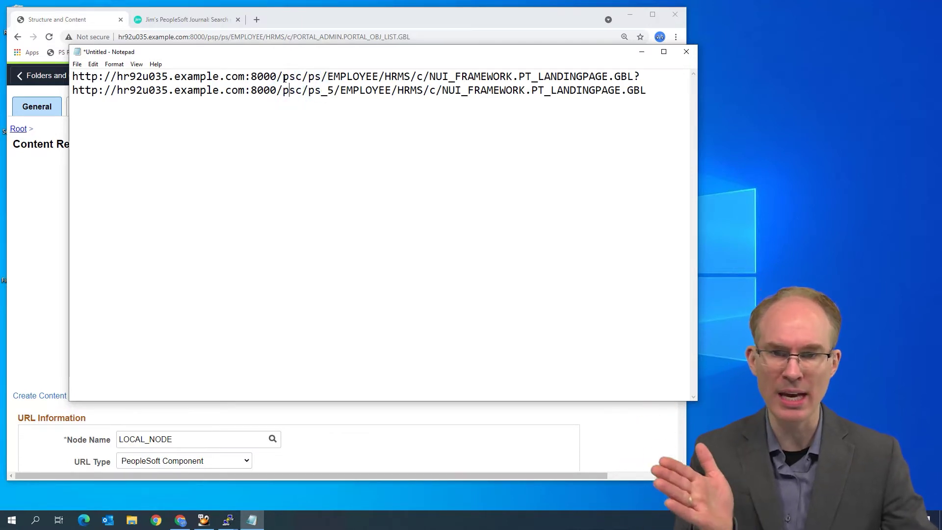
double_click(293, 77)
click(289, 91)
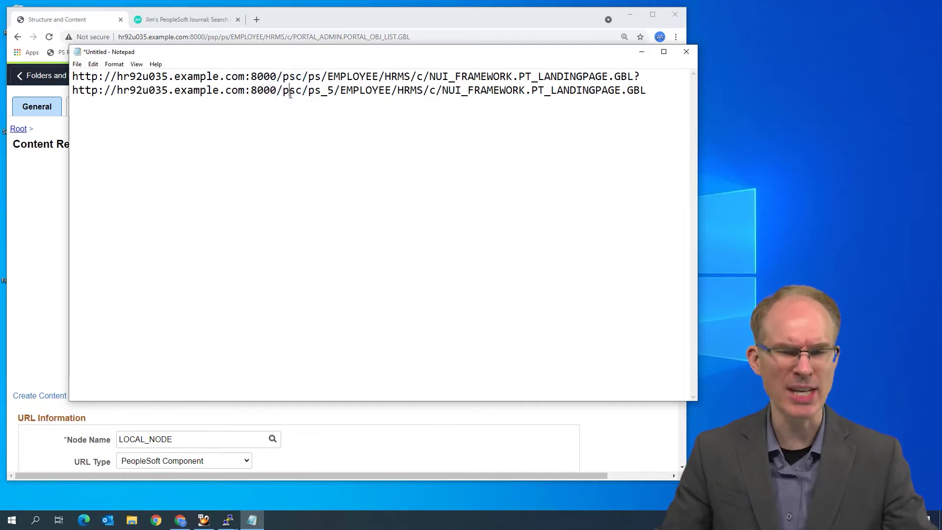
double_click(311, 77)
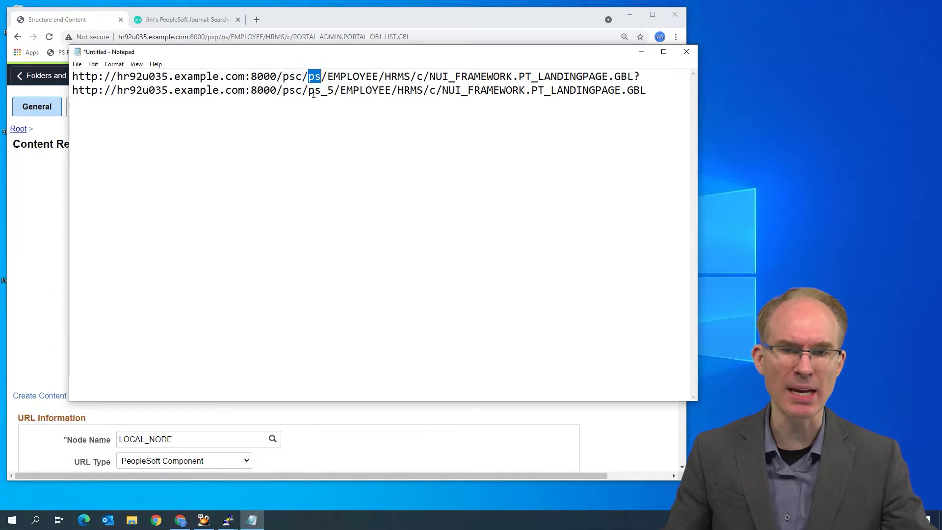
drag(309, 92, 319, 93)
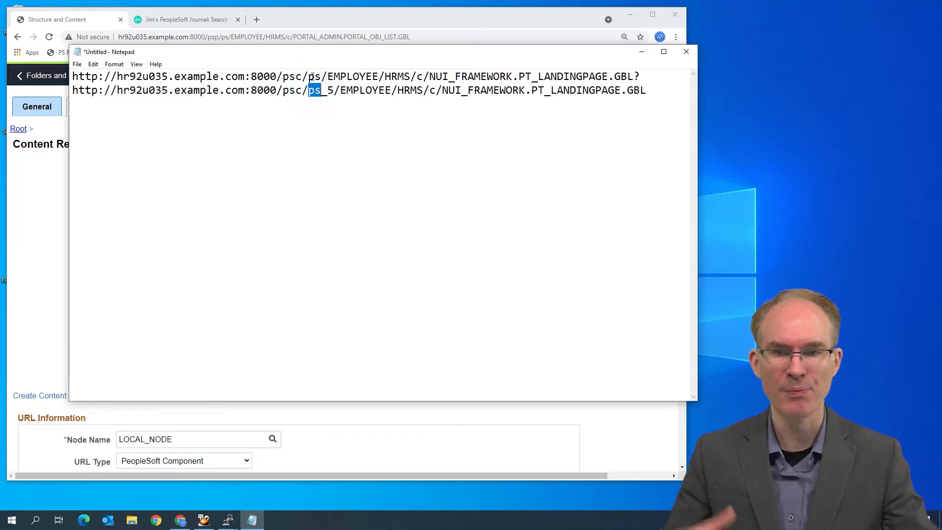
double_click(312, 77)
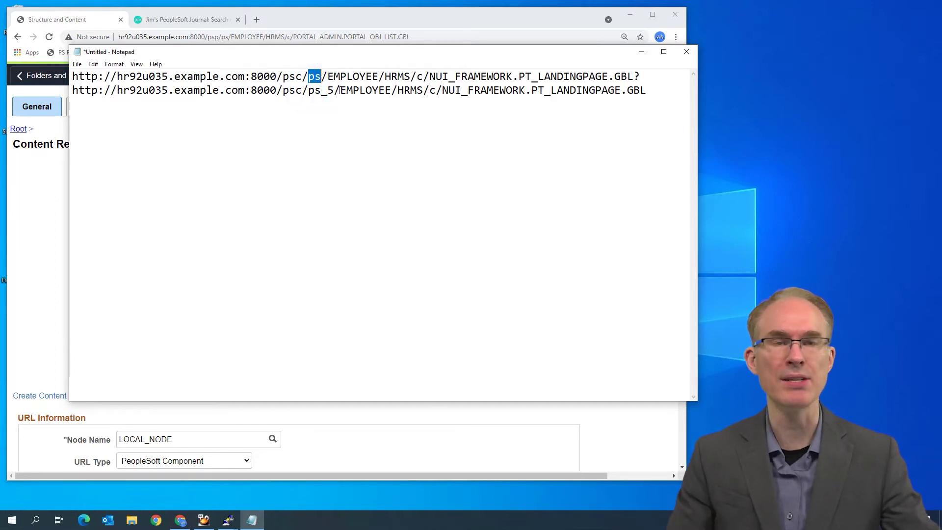
drag(309, 93, 321, 93)
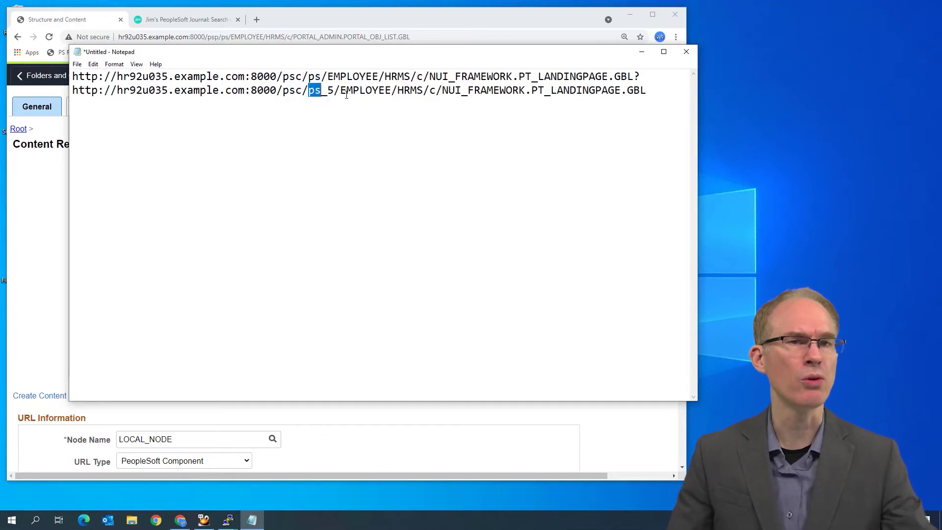
click(37, 203)
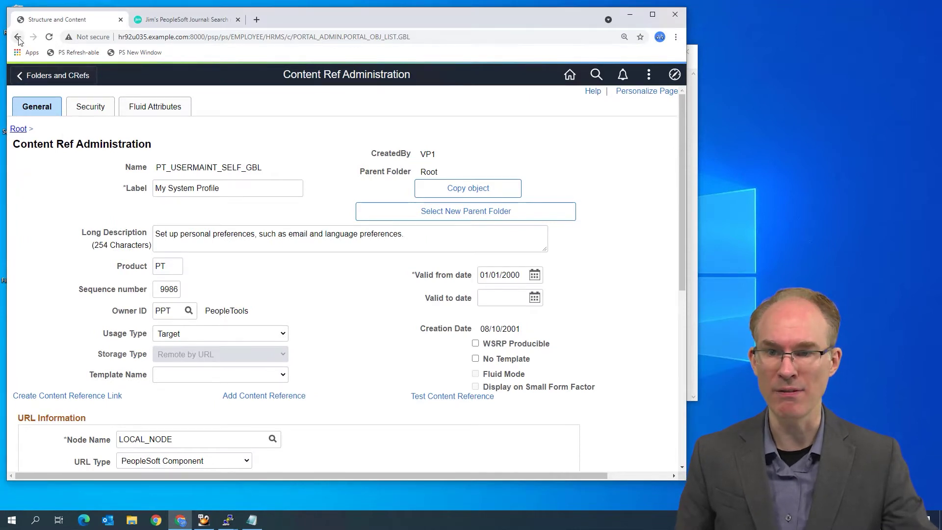
Return to Folders and CRefs, reopen My System Profile's Content Ref Administration, and select its address
click(45, 77)
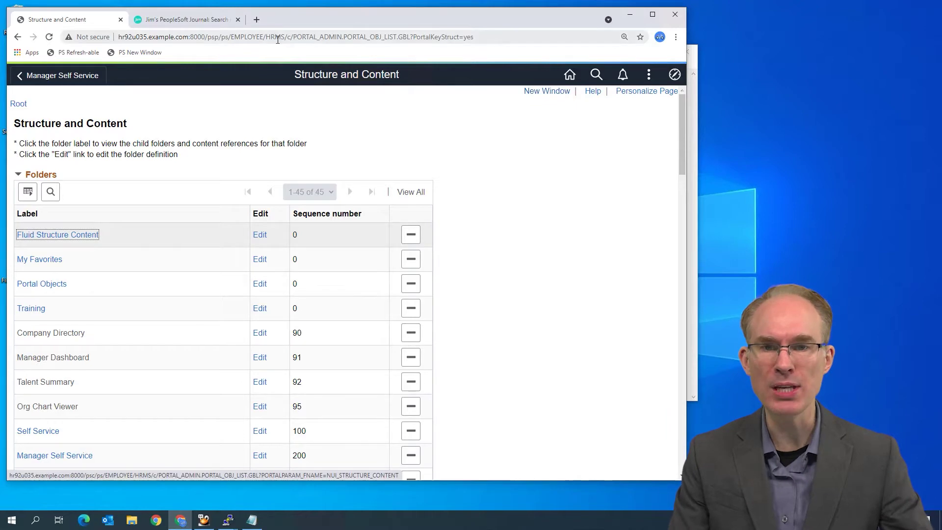
click(252, 37)
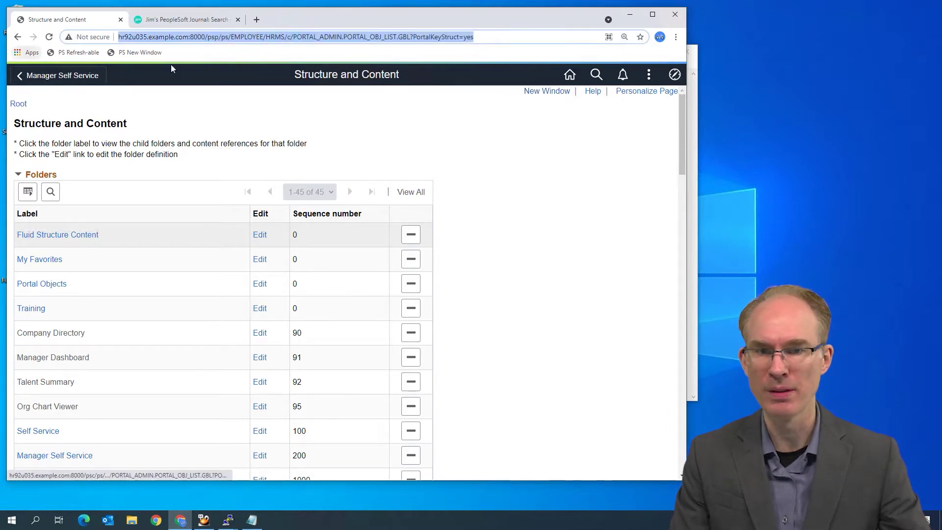
scroll(177, 383, down, 20)
scroll(181, 380, down, 5)
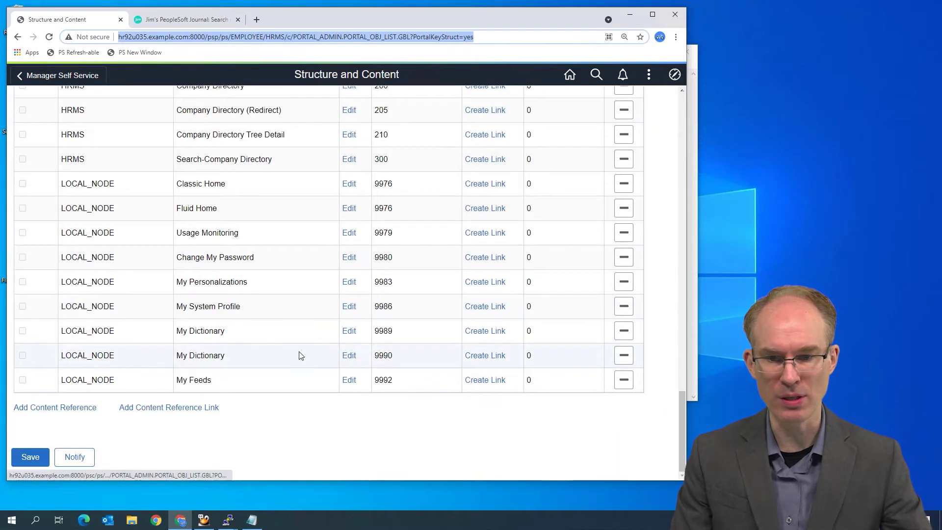
click(349, 311)
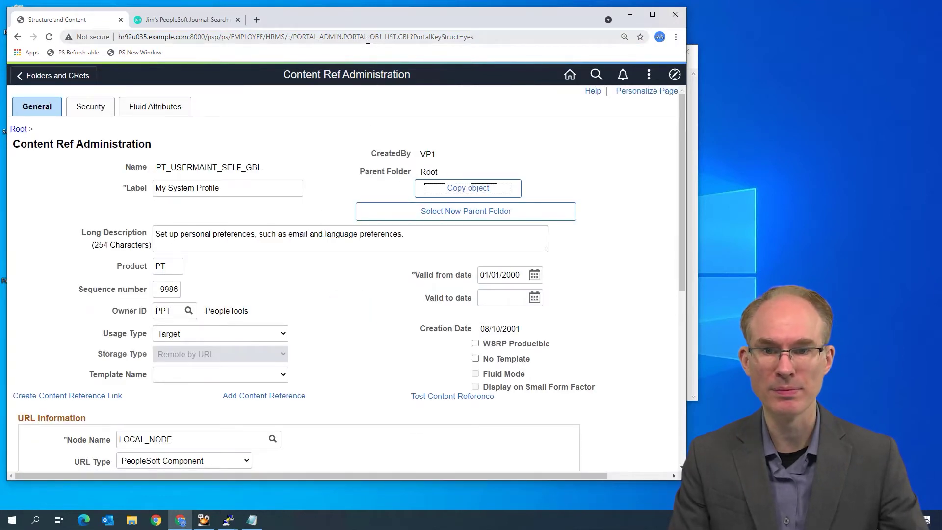
scroll(270, 328, down, 7)
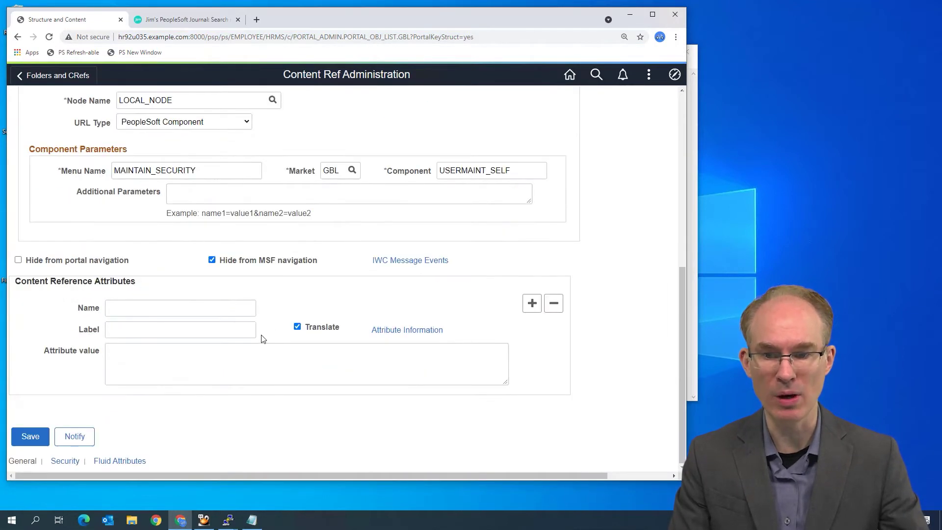
scroll(263, 338, up, 7)
click(342, 37)
key(ctrl+c)
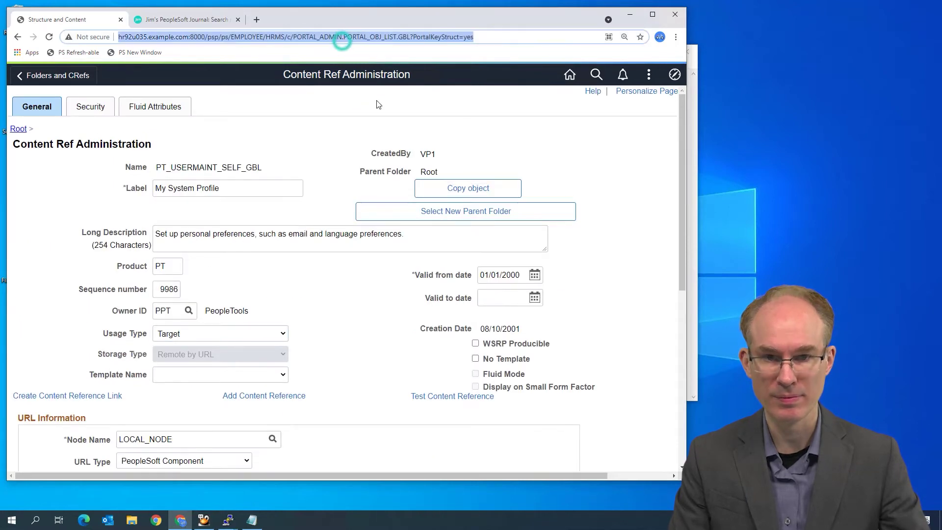
Load the copied address in a new tab with /ps changed to /ps_newwin, then return to the original tab
key(ctrl+t)
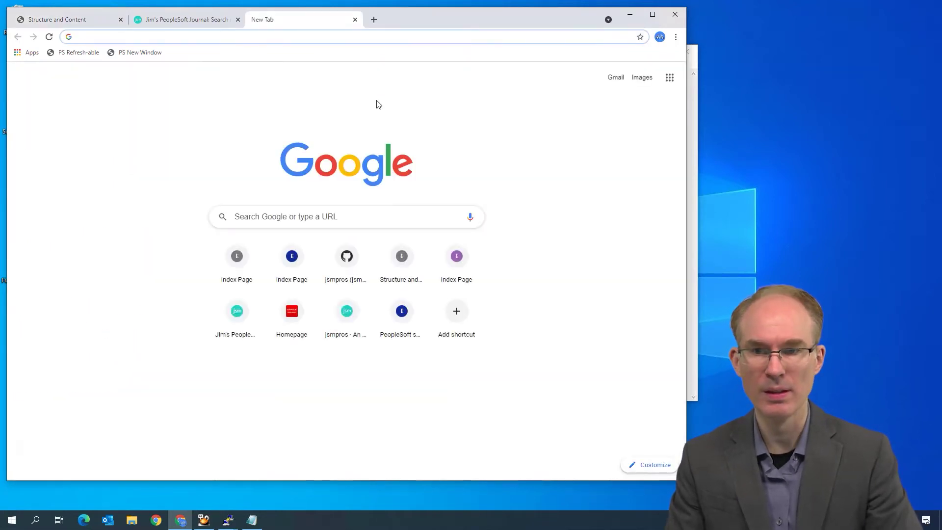
key(ctrl+v)
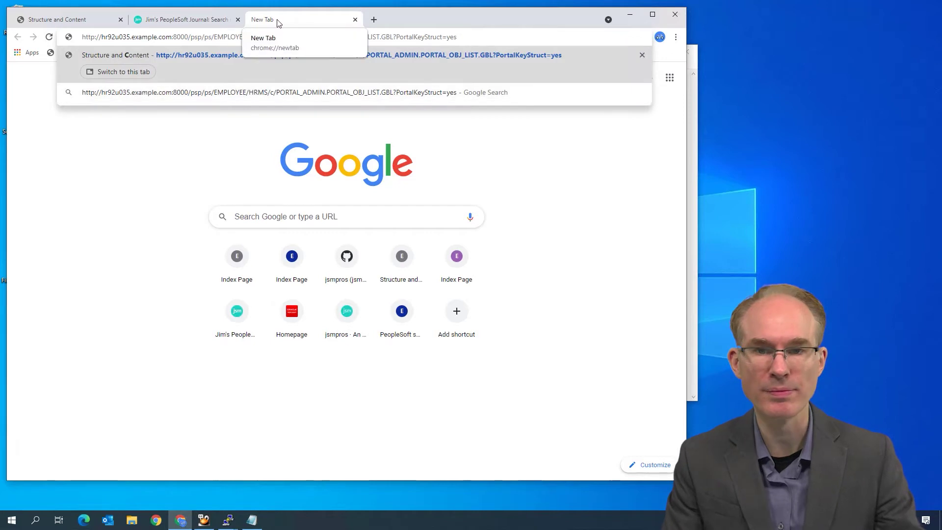
click(212, 37)
text(_)
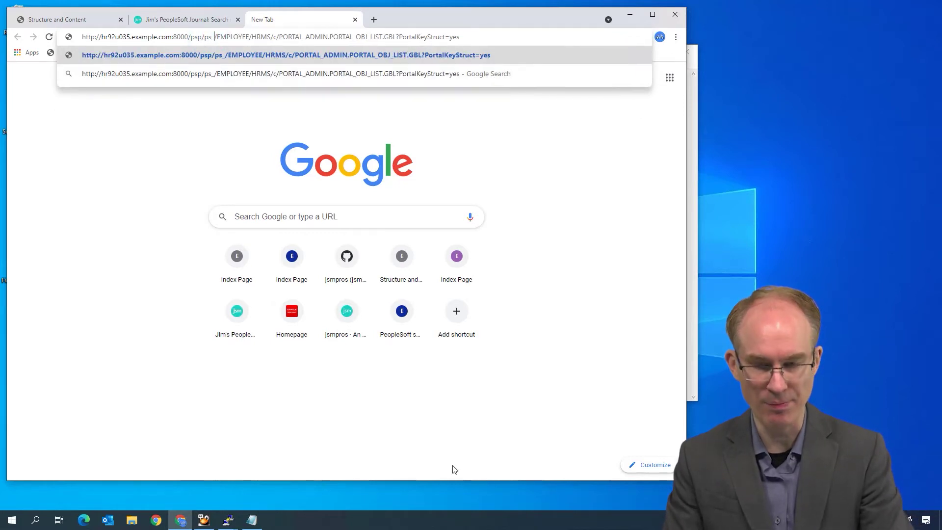
text(newwi)
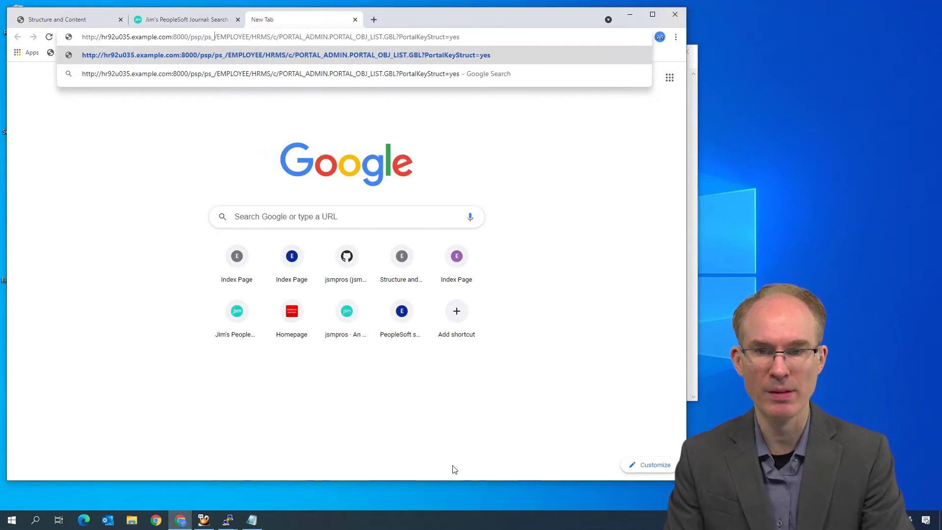
text(n)
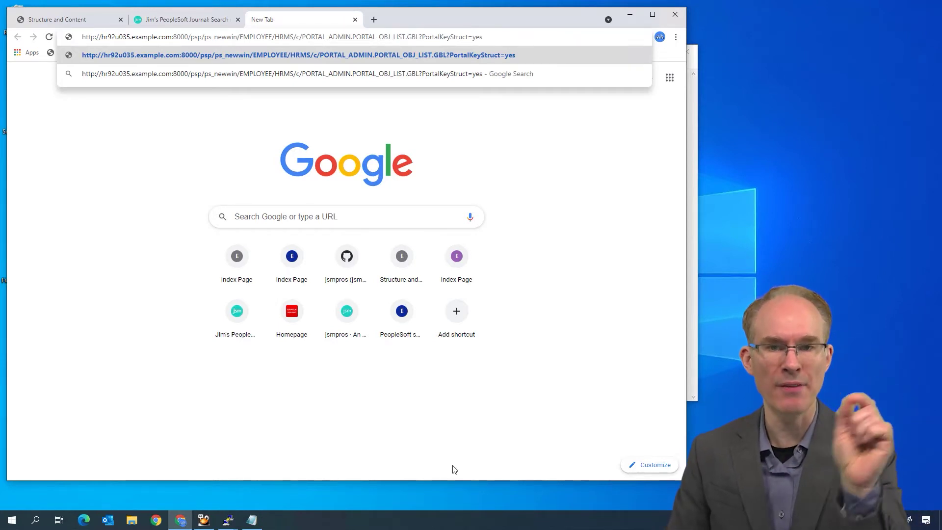
key(Return)
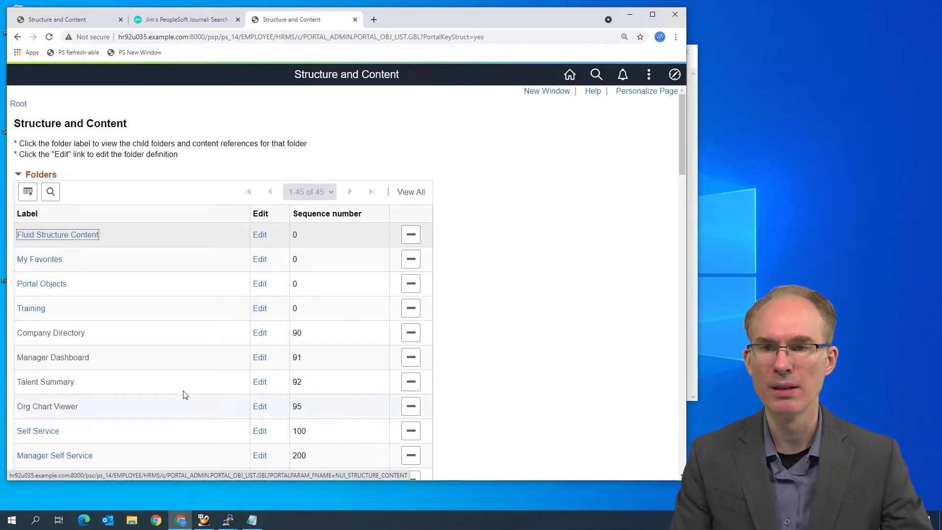
click(58, 19)
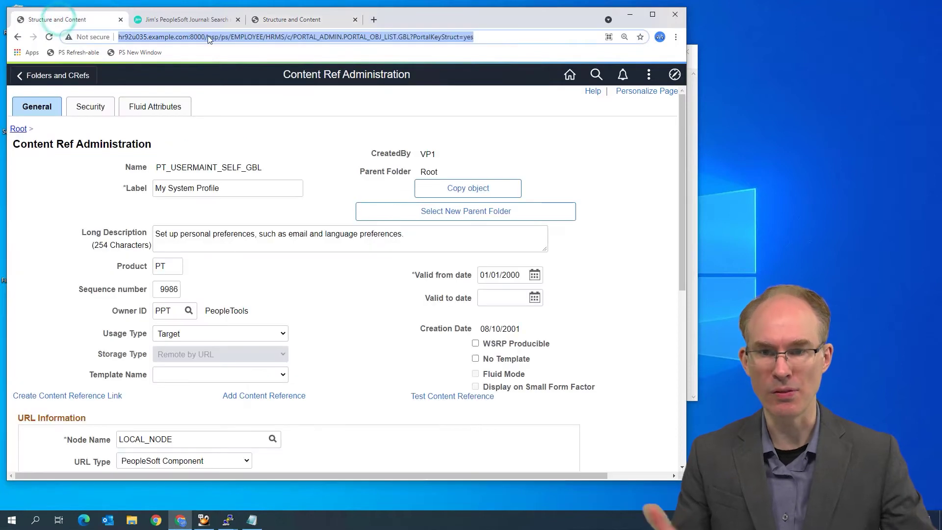
Compare the ps_14 Structure and Content list with the My System Profile content reference in the first tab
click(286, 21)
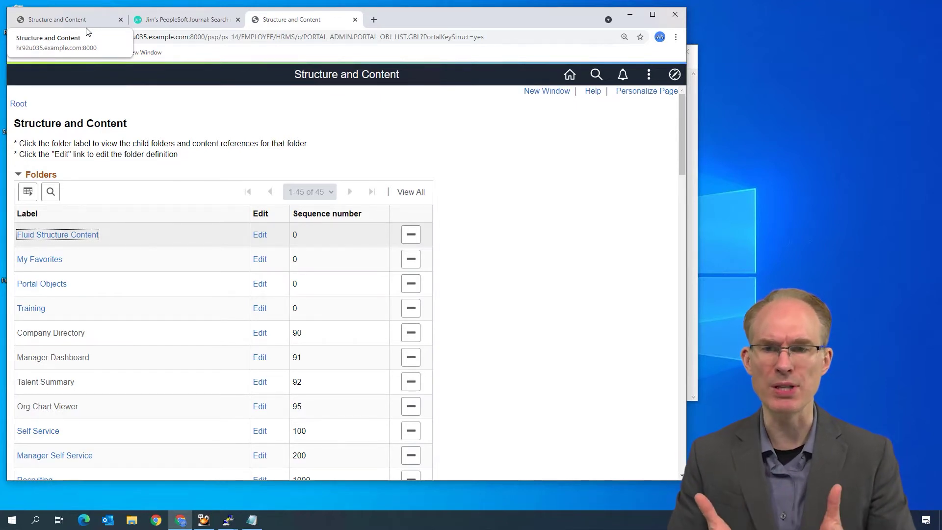
click(87, 28)
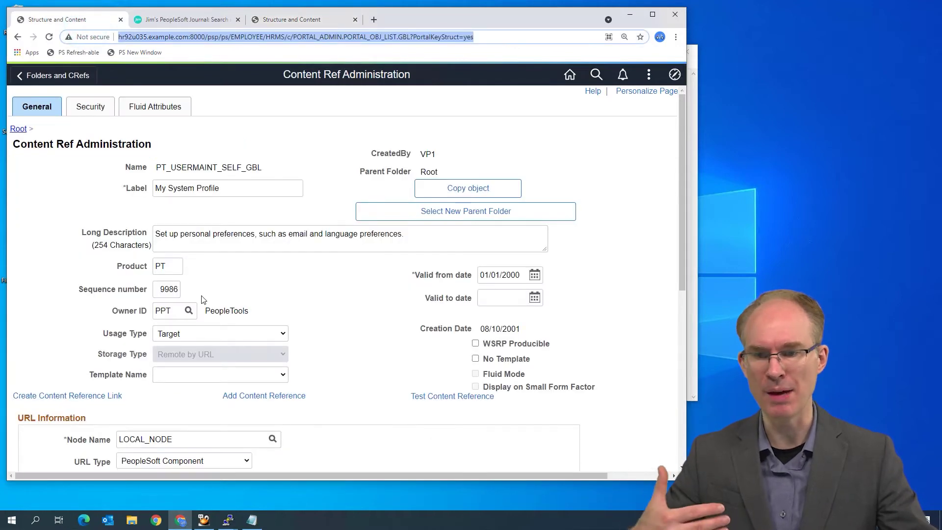
scroll(231, 419, down, 7)
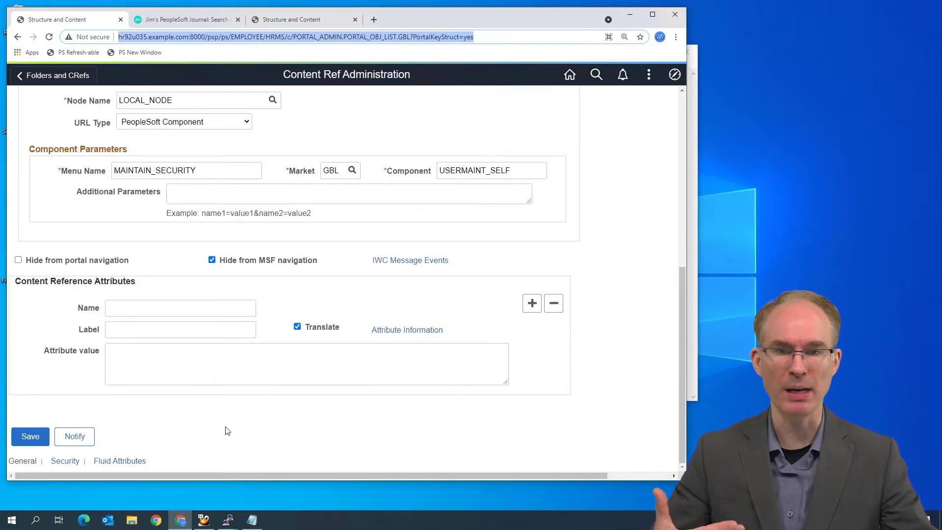
scroll(227, 431, up, 8)
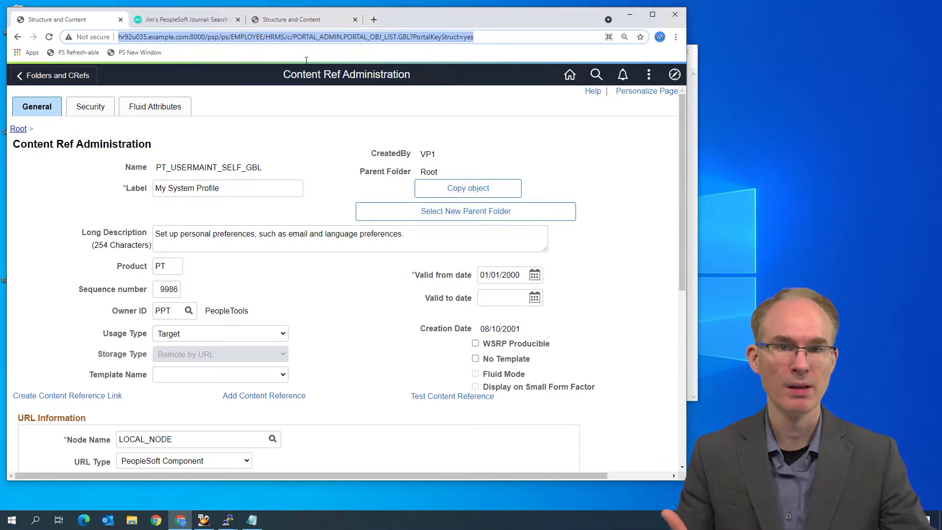
click(294, 18)
Open Change My Password (PT_CHANGE_PASSWORD_GBL) in Content Ref Administration on the ps_14 tab
scroll(62, 386, down, 10)
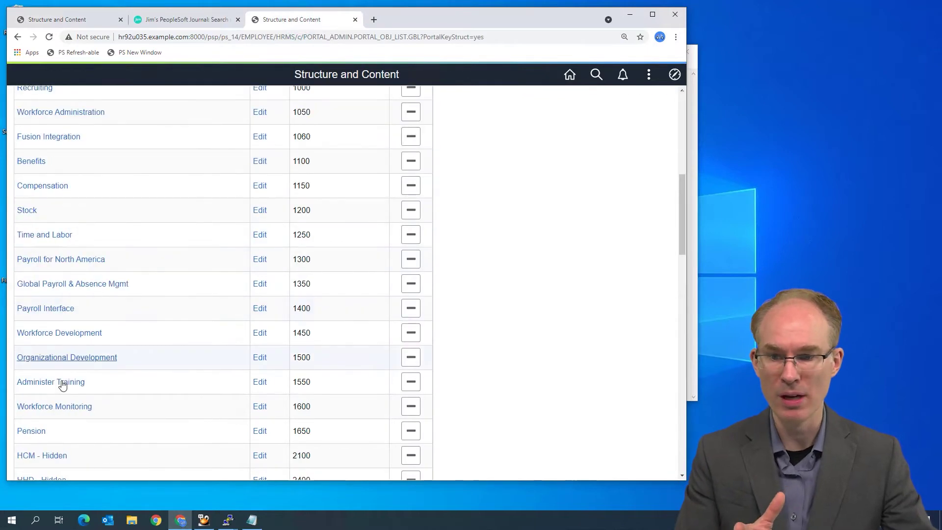
scroll(62, 385, down, 15)
click(351, 387)
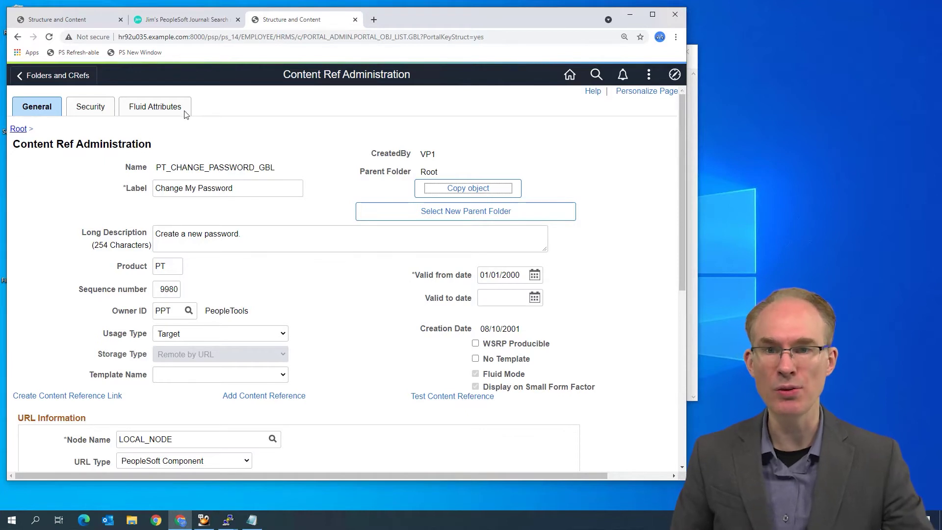
click(232, 38)
click(232, 38)
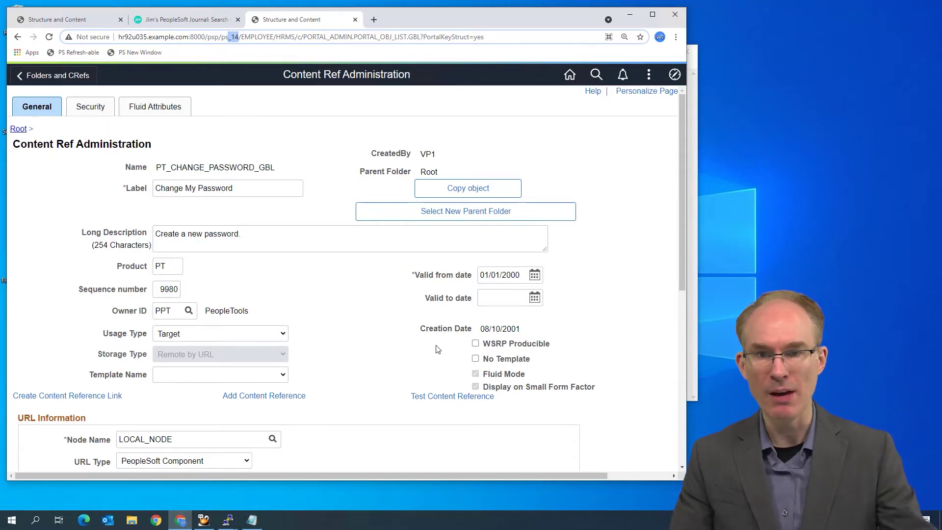
Reload the page with ps_14 replaced by ps_newwin, landing on ps_16, then go to the portal homepage
key(BackSpace)
key(BackSpace)
text(newwin)
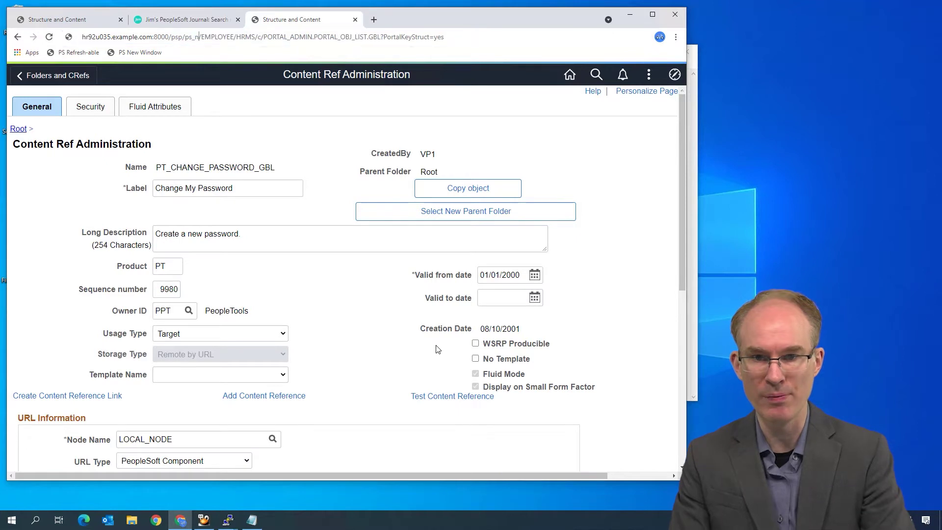
key(Return)
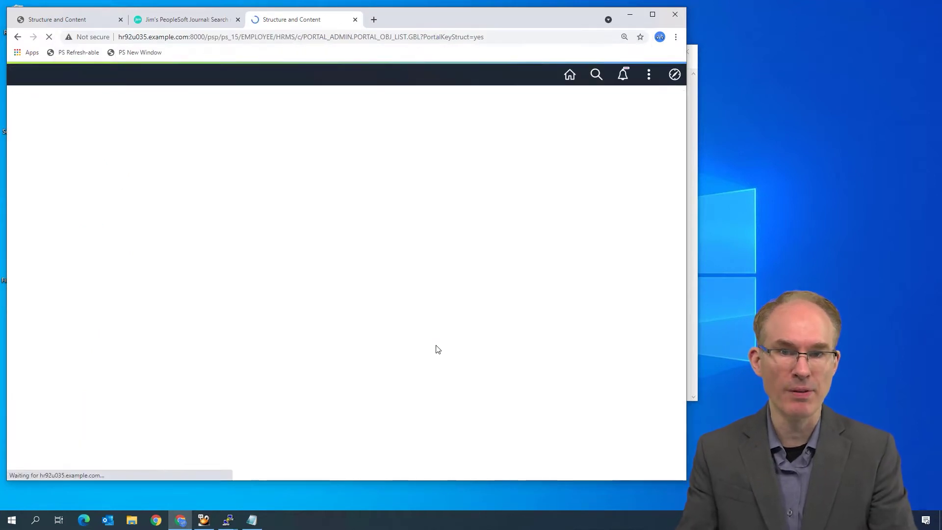
click(237, 37)
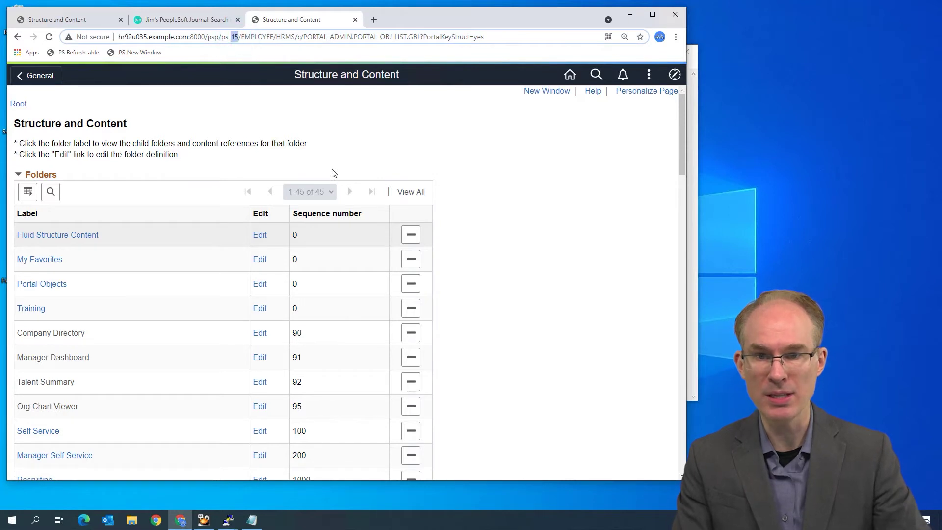
key(BackSpace)
key(BackSpace)
text(neww)
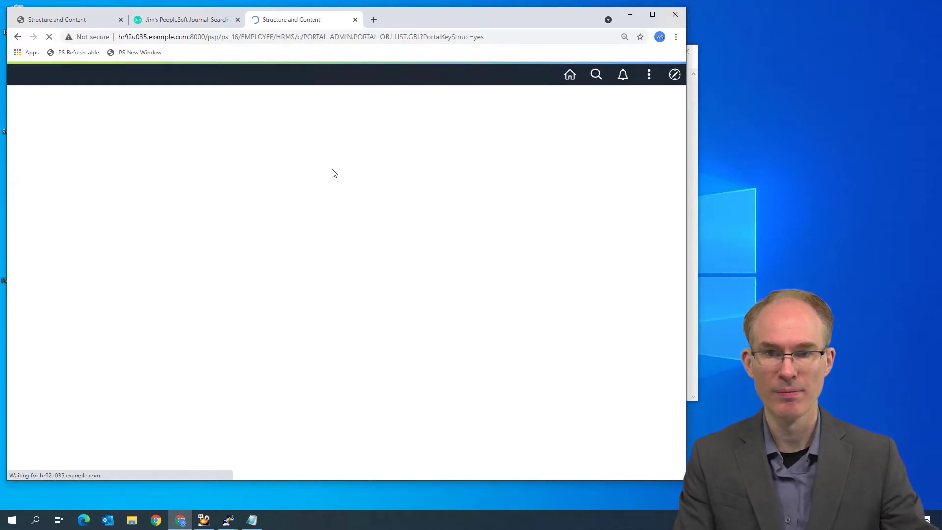
click(569, 76)
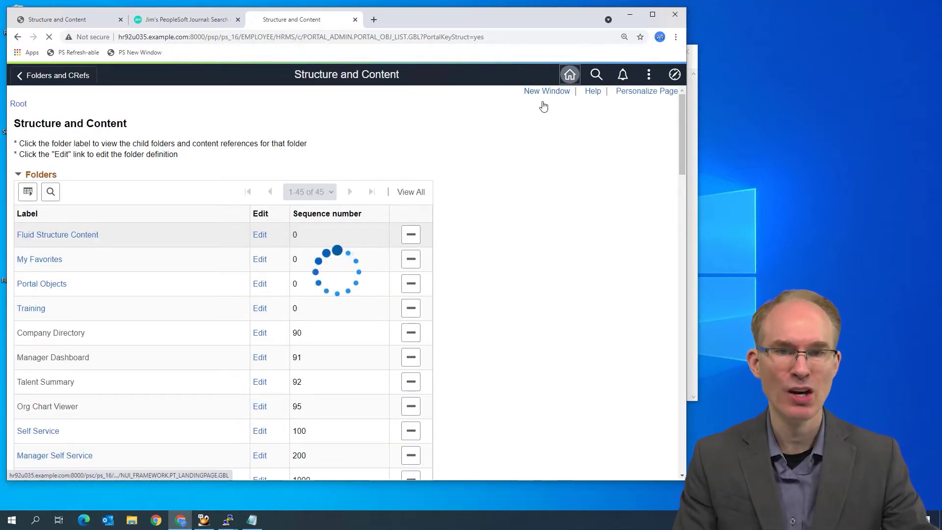
Replace session 16 with newwin in the homepage address and load it
double_click(234, 38)
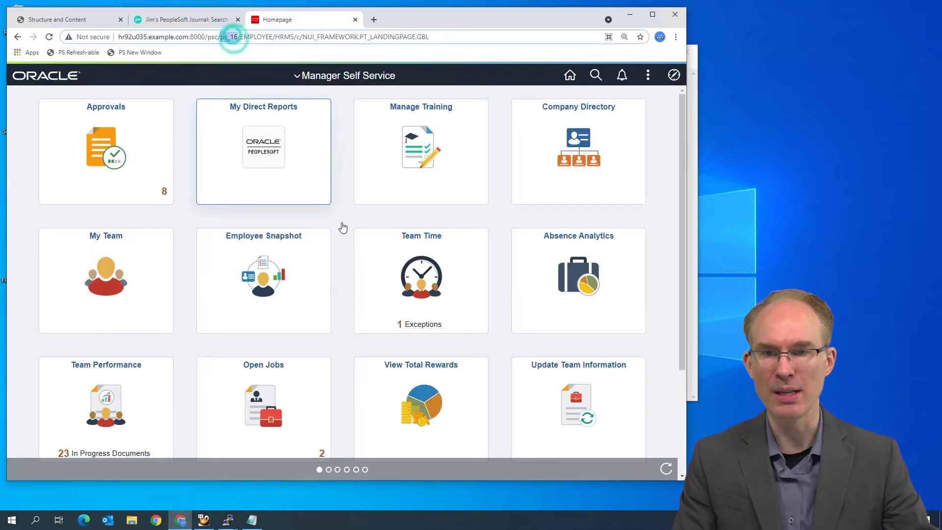
text(newwin)
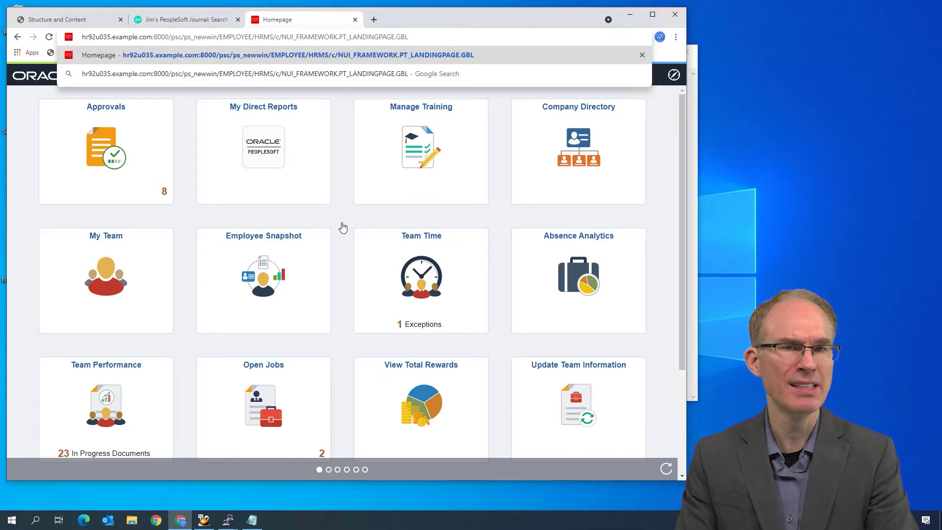
key(Return)
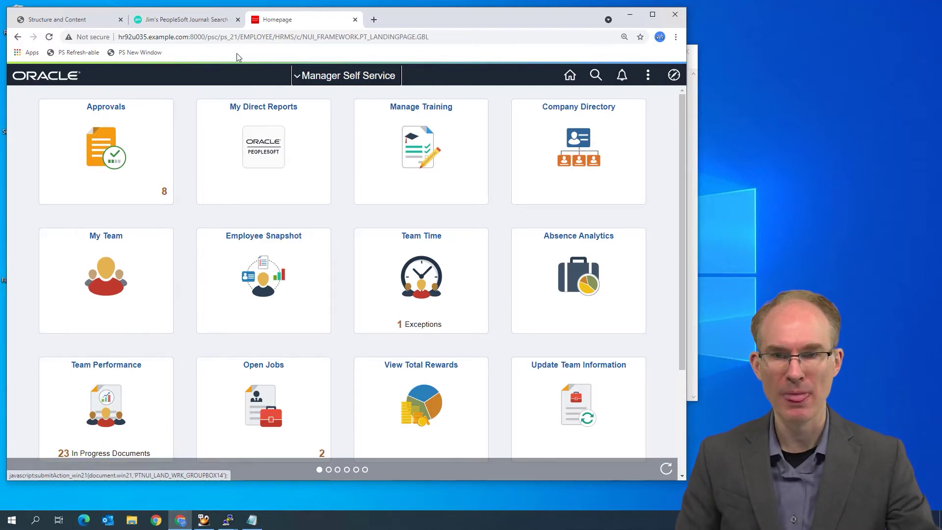
Reload the homepage as a newwin session, now ps_26, then return to the My System Profile tab
click(237, 37)
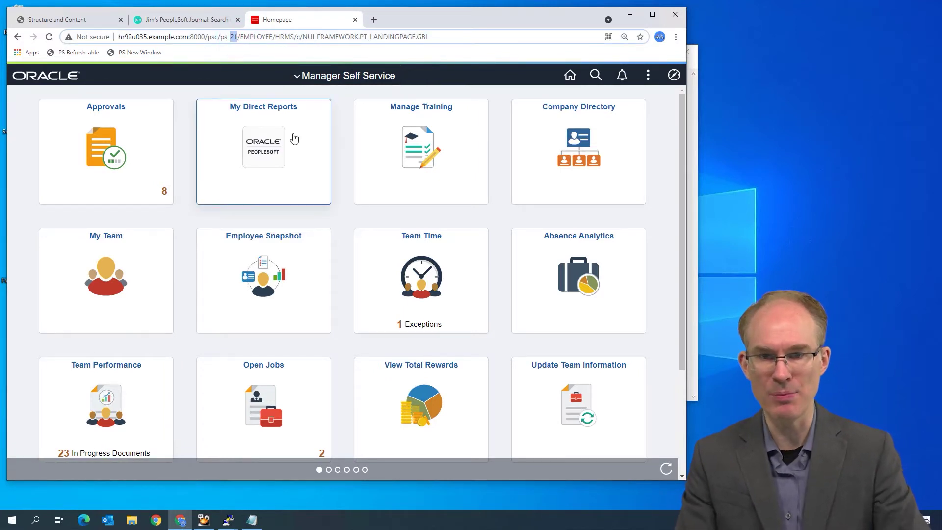
text(newwin)
key(Return)
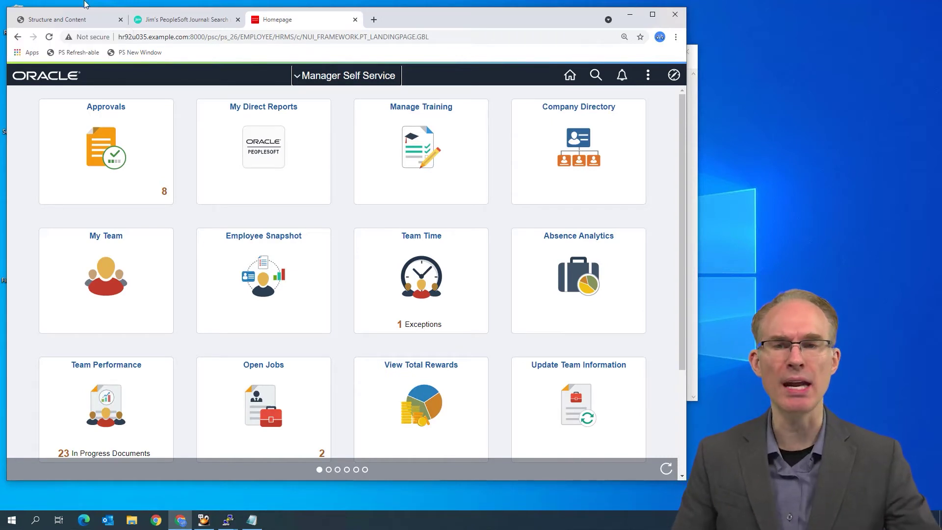
click(234, 38)
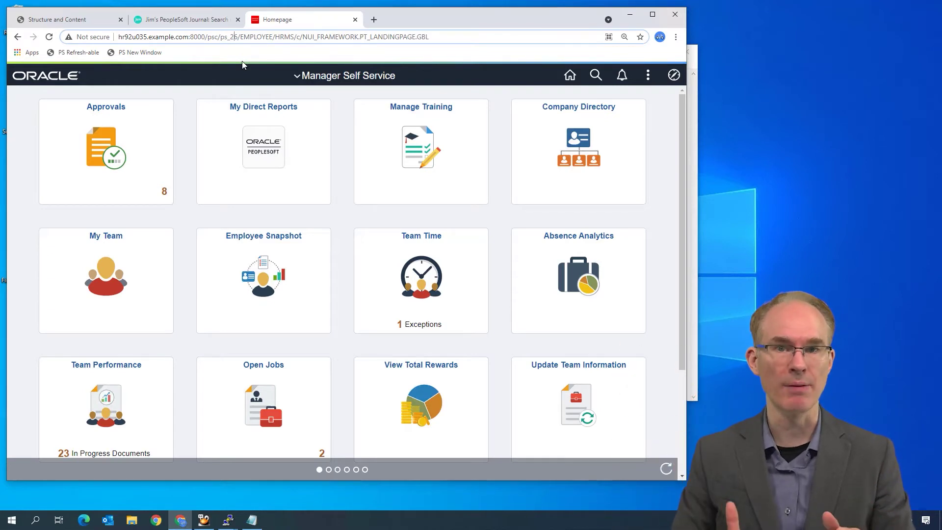
click(85, 17)
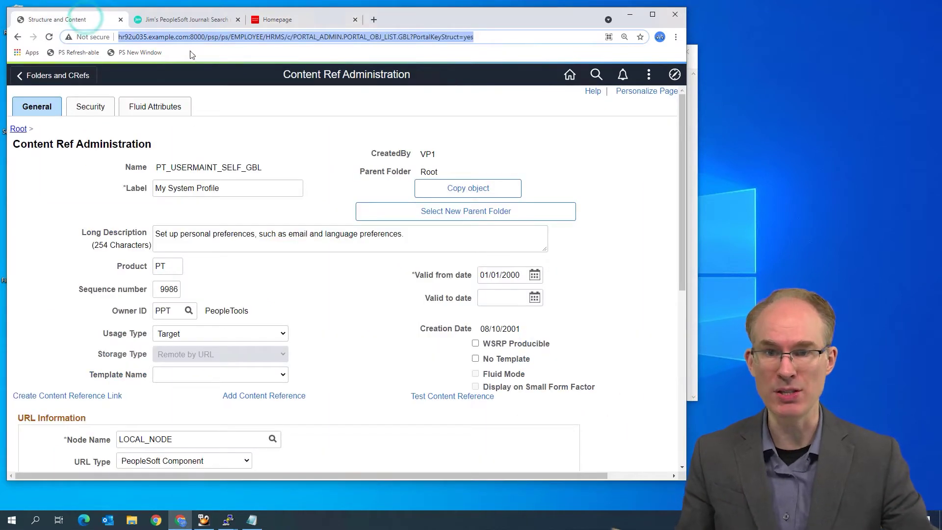
On the Homepage tab, try removing _26 from the address, abandon the edit, and reload the Manager Self Service homepage
double_click(224, 37)
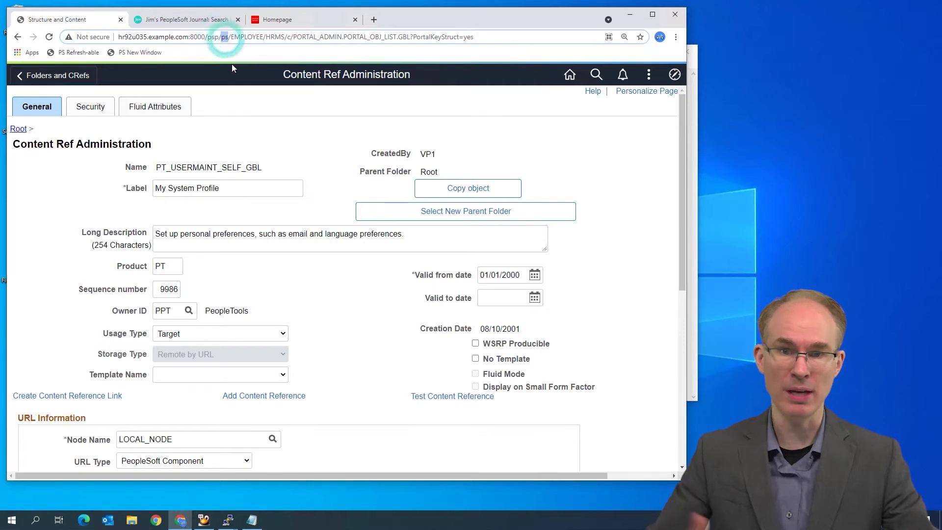
click(289, 20)
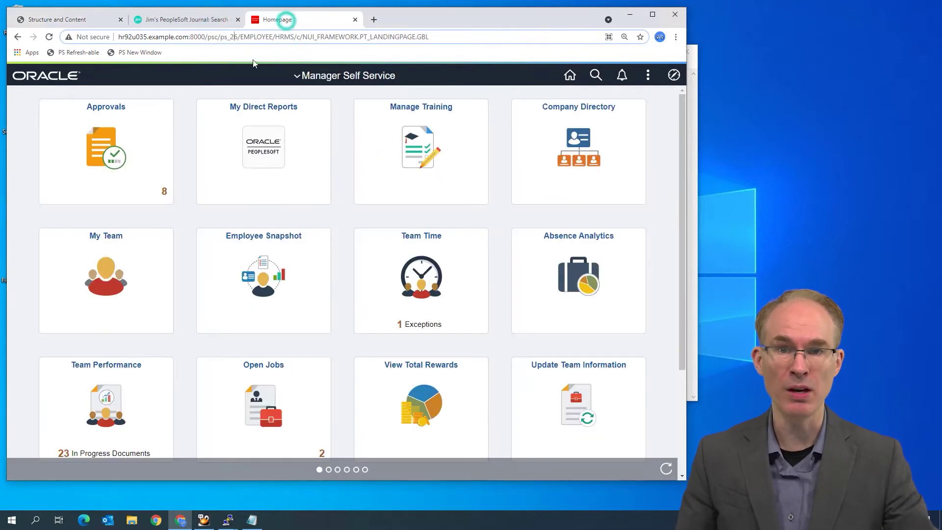
double_click(230, 37)
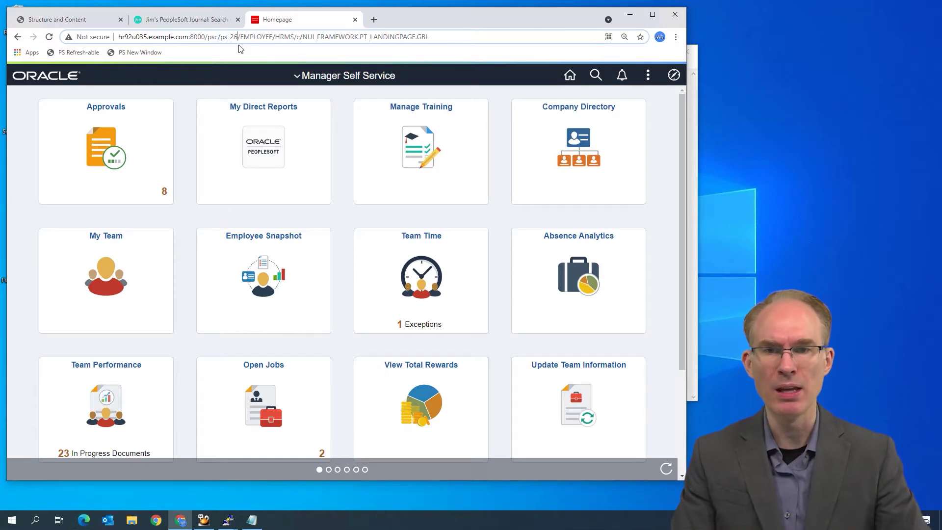
key(BackSpace)
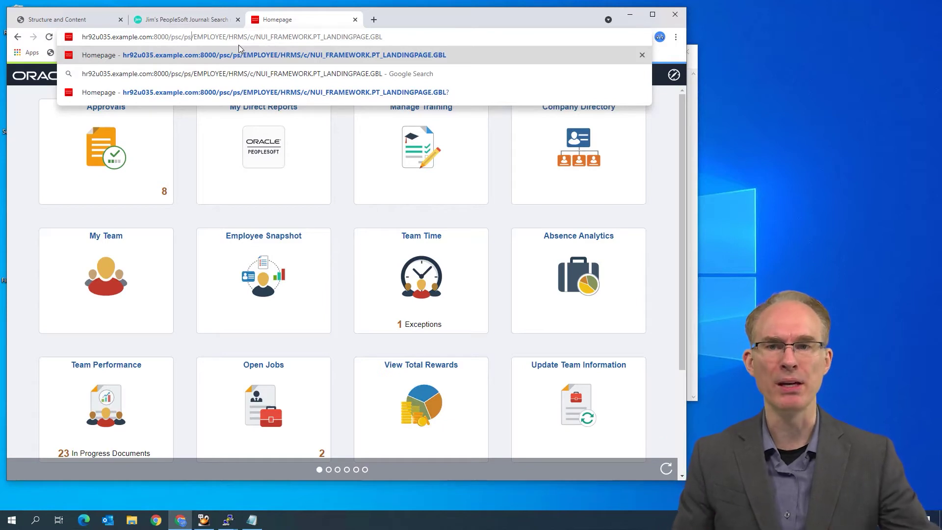
click(188, 36)
triple_click(188, 37)
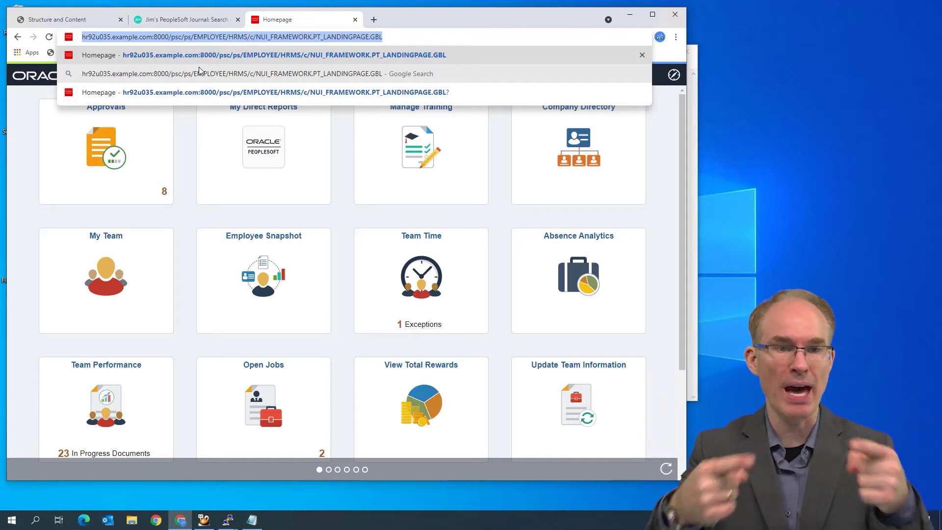
click(667, 202)
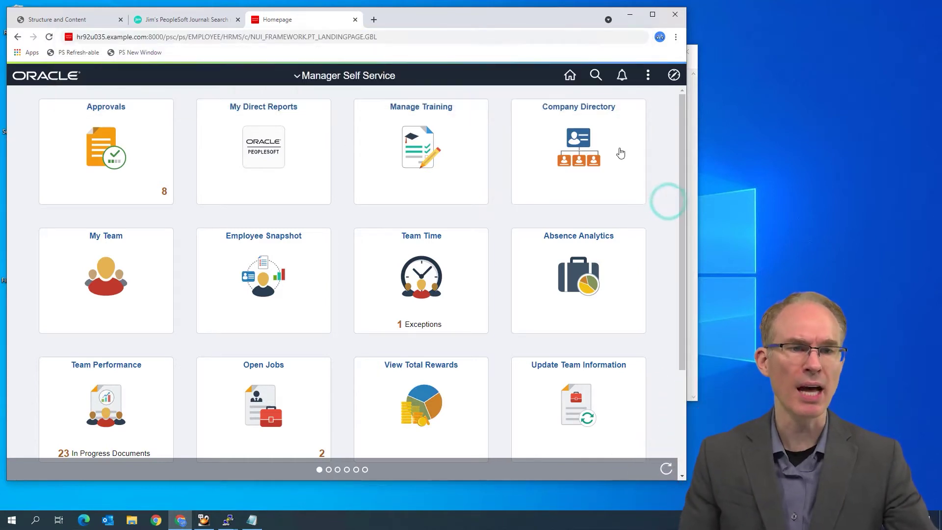
click(569, 79)
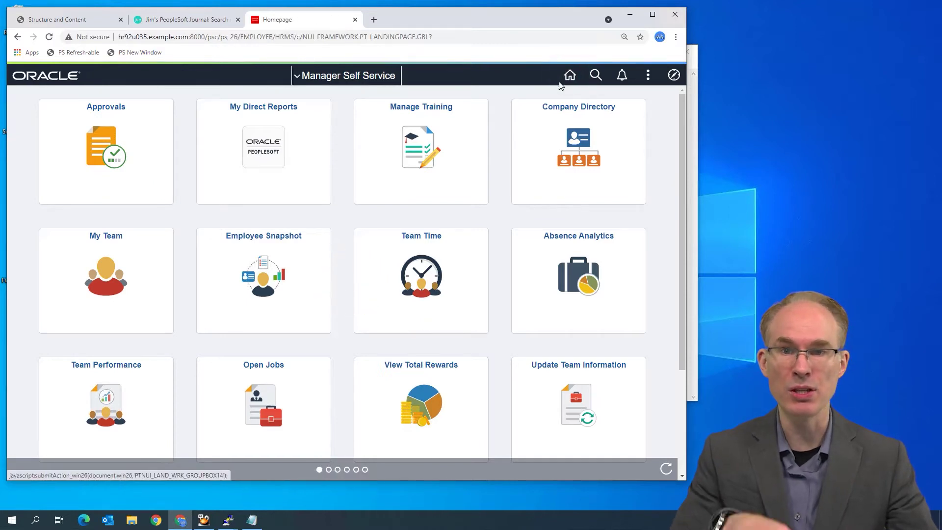
double_click(234, 38)
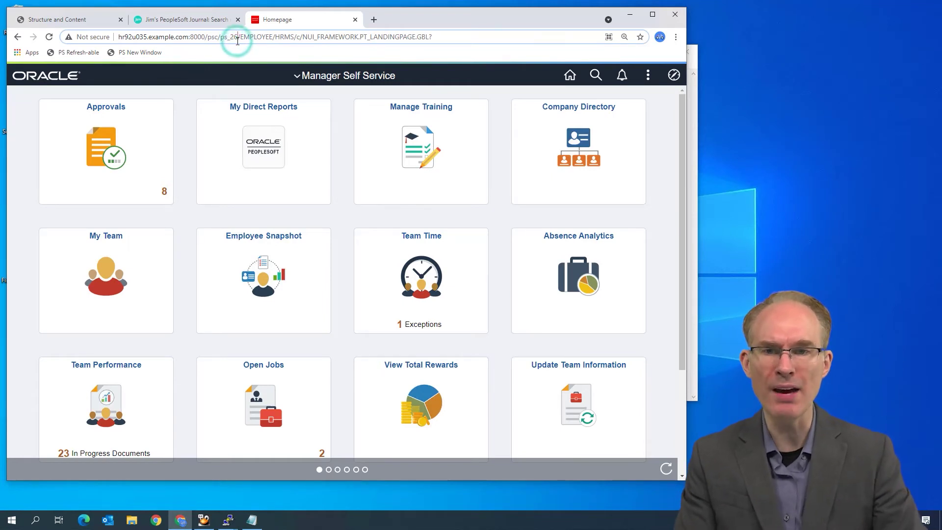
Load the homepage twice under ps_newwin, yielding new sessions like ps_35, then switch to the New Window Bookmarklet blog
text(ps_newwin)
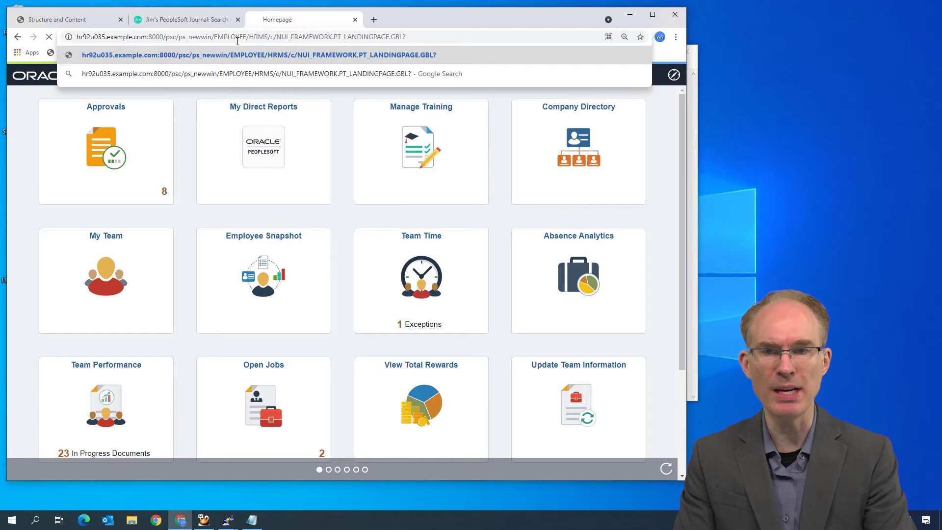
key(Return)
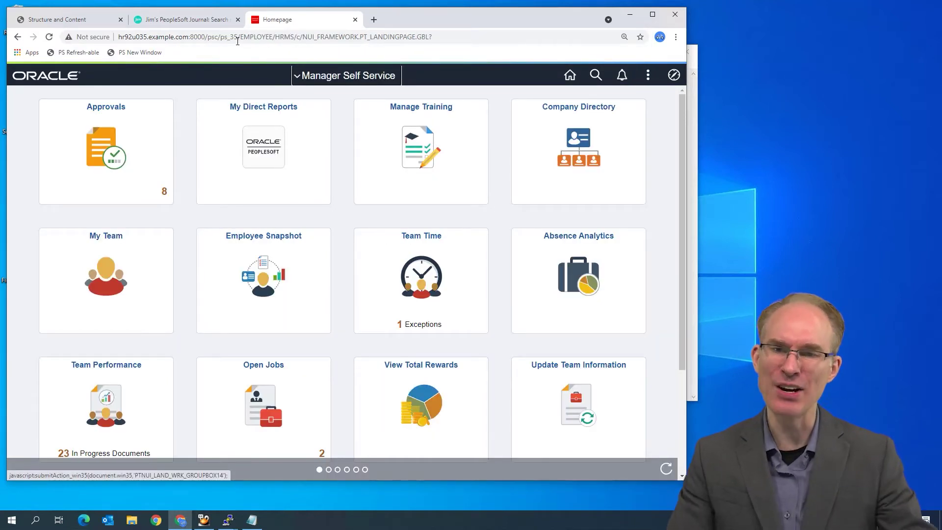
click(238, 36)
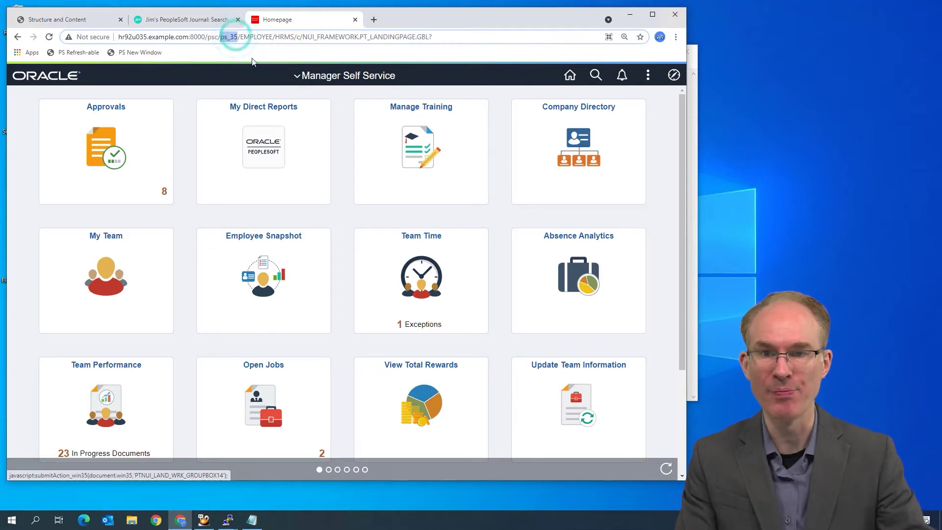
text(newwin)
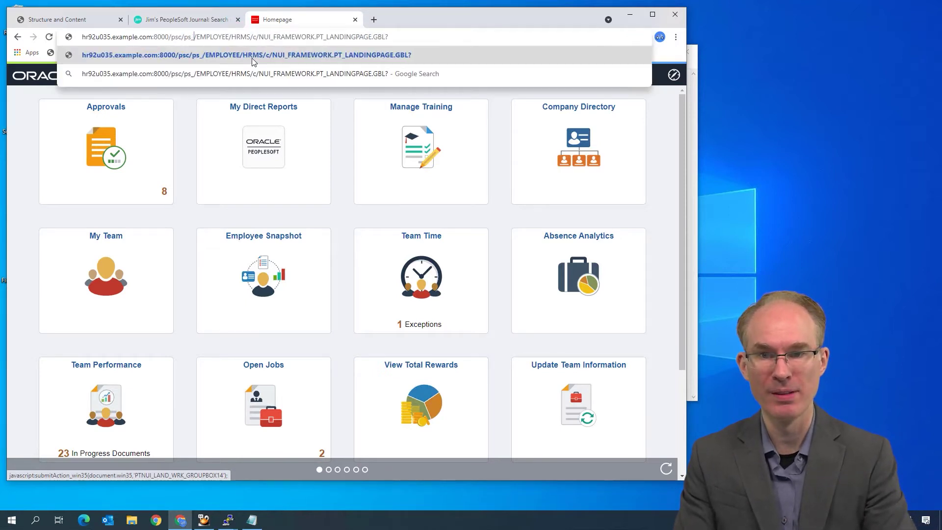
key(Return)
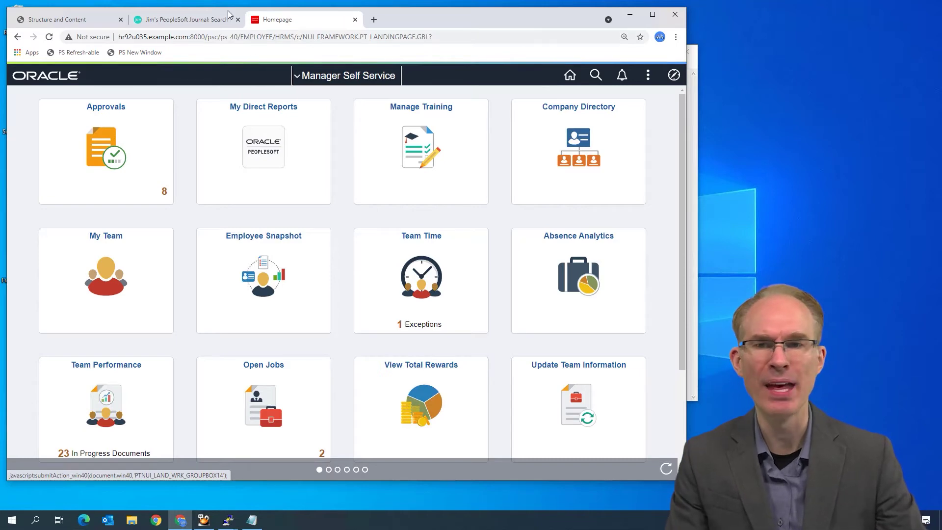
click(205, 20)
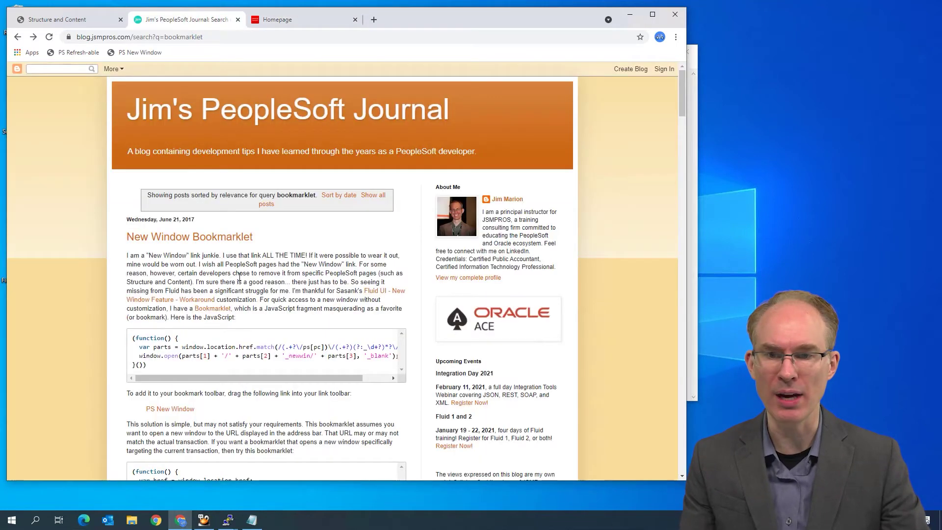
Save the PS New Window bookmarklet to the bookmarks bar and go back to the ps_40 Homepage tab
scroll(222, 282, down, 4)
drag(167, 209, 180, 47)
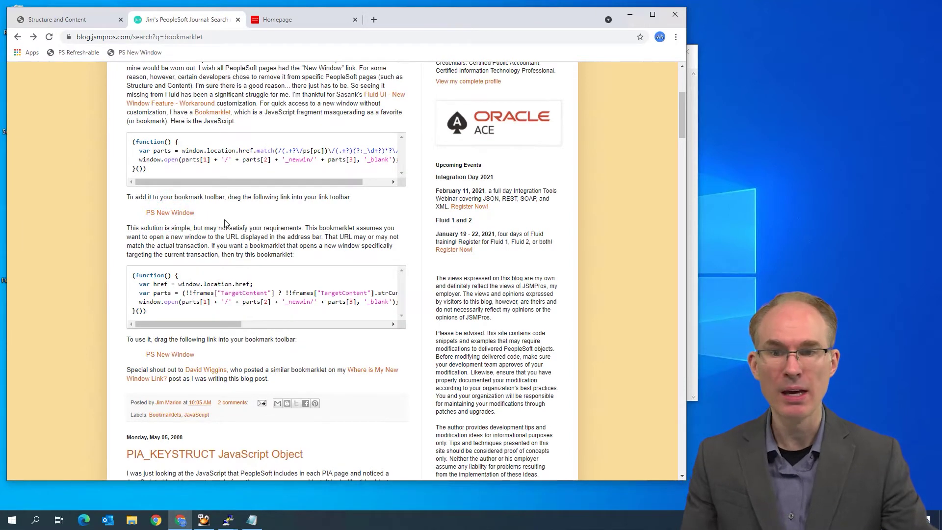
click(284, 19)
click(226, 40)
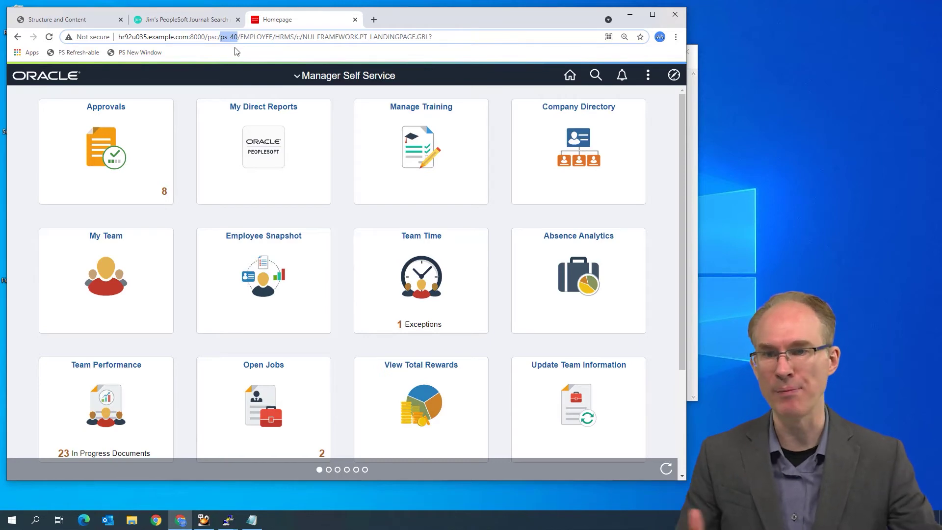
click(120, 54)
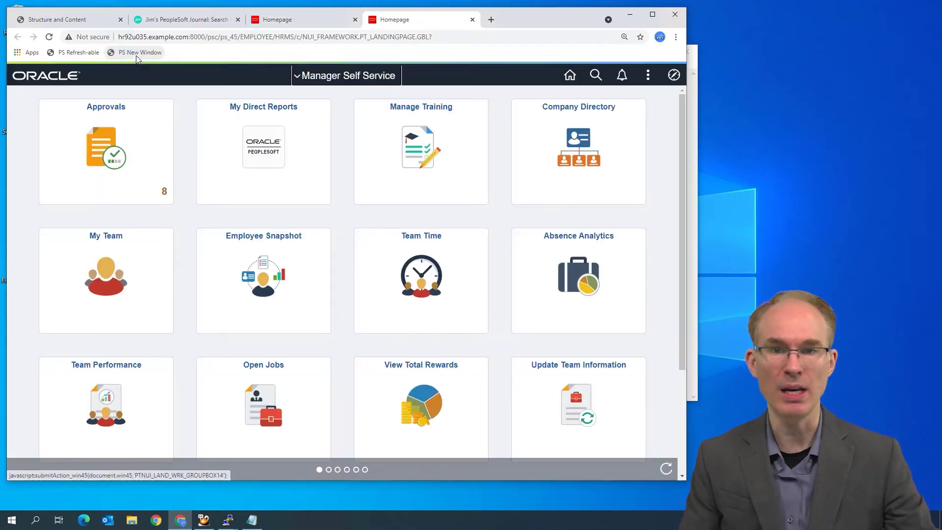
click(137, 55)
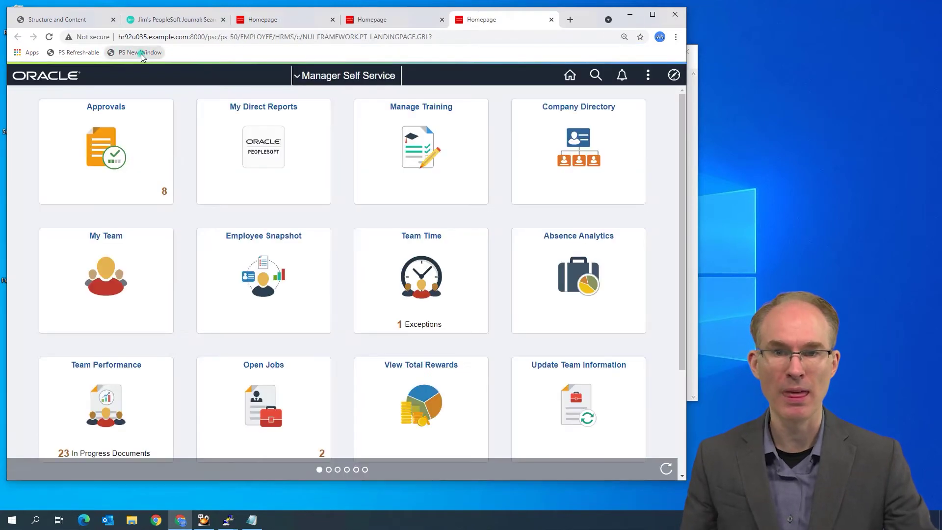
click(140, 54)
click(141, 53)
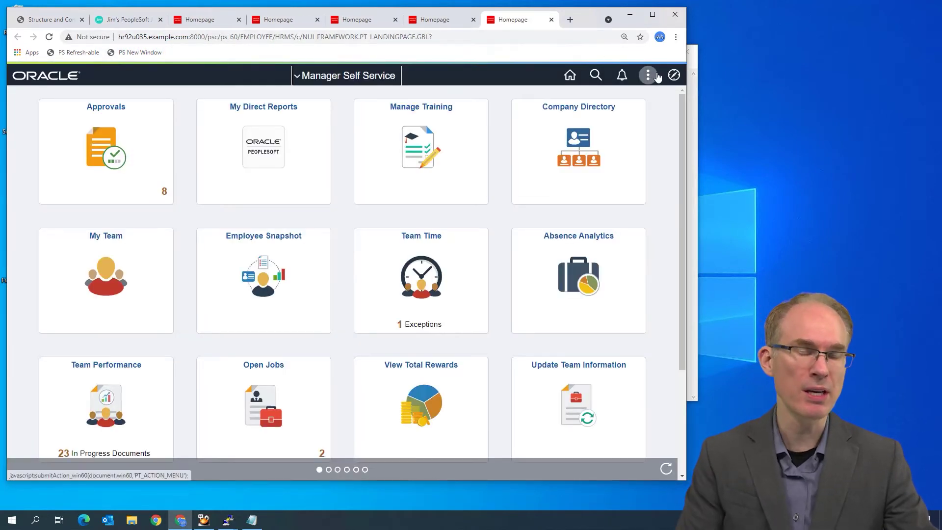
click(649, 76)
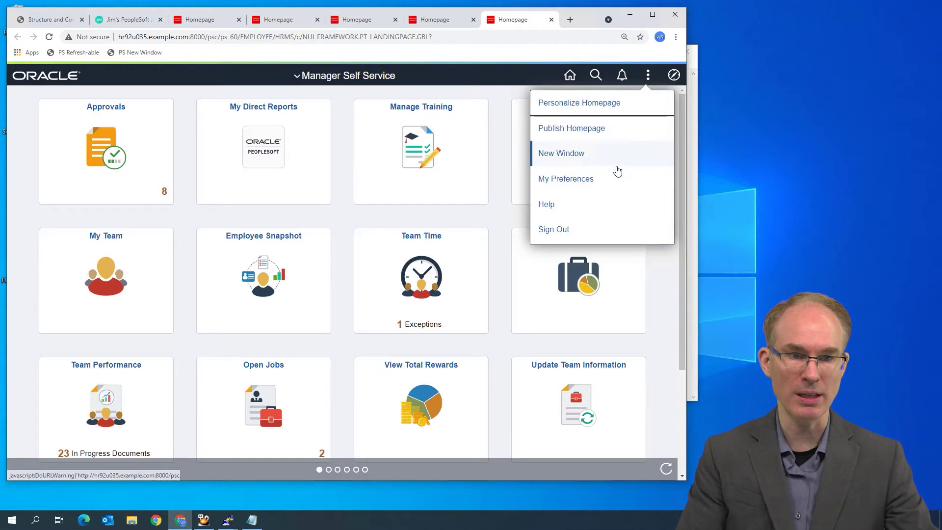
click(551, 19)
click(551, 20)
click(551, 20)
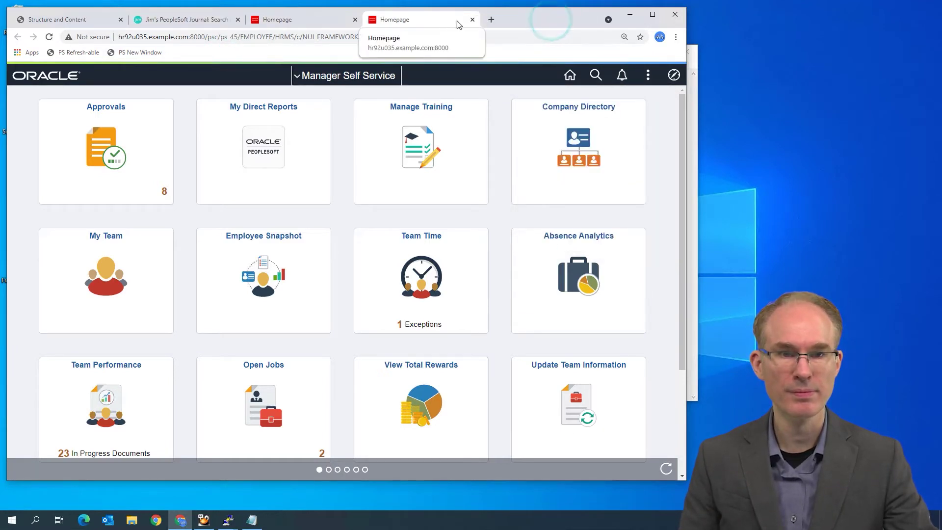
click(472, 20)
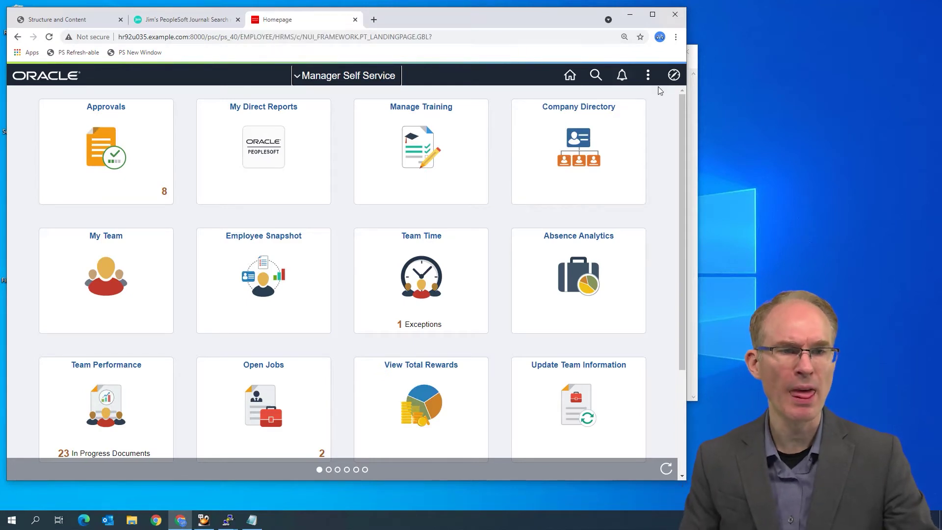
Go to Workforce Administration > Job Information > Job Data through the NavBar Navigator
click(672, 79)
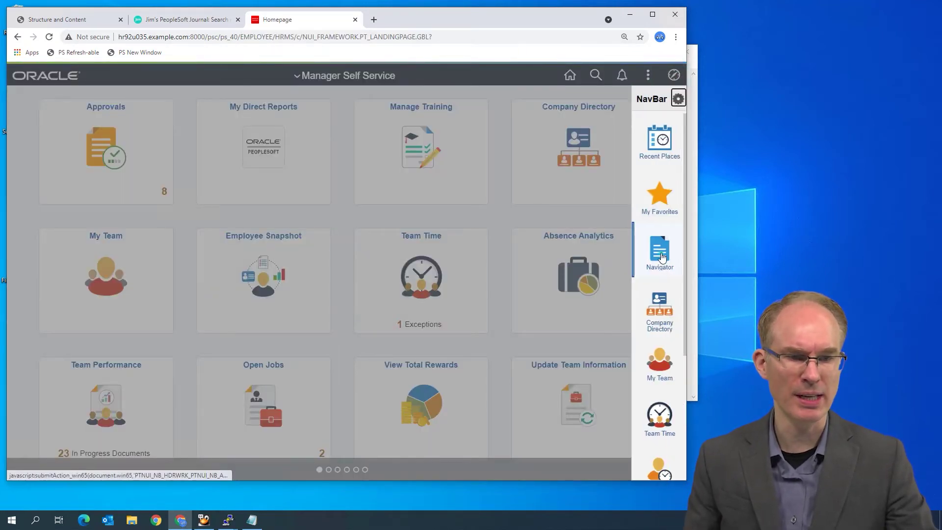
click(661, 253)
scroll(624, 184, down, 8)
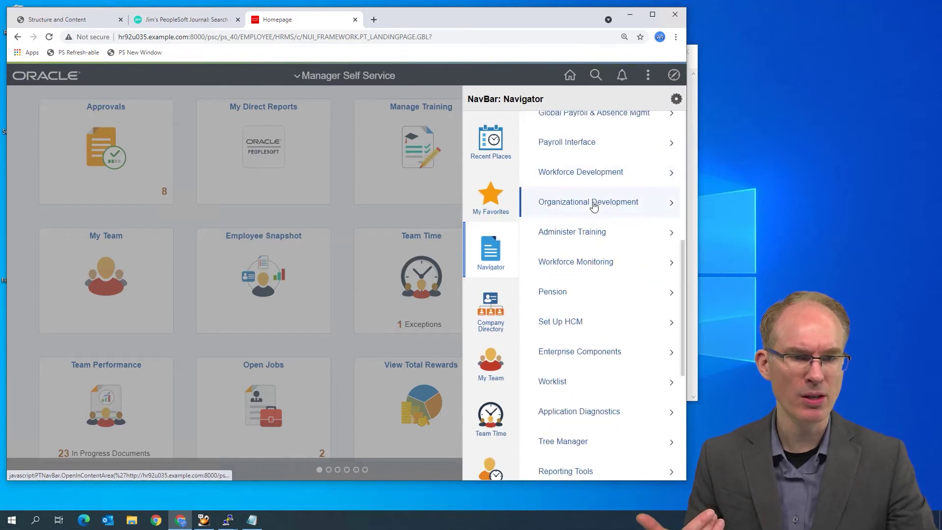
scroll(582, 174, up, 7)
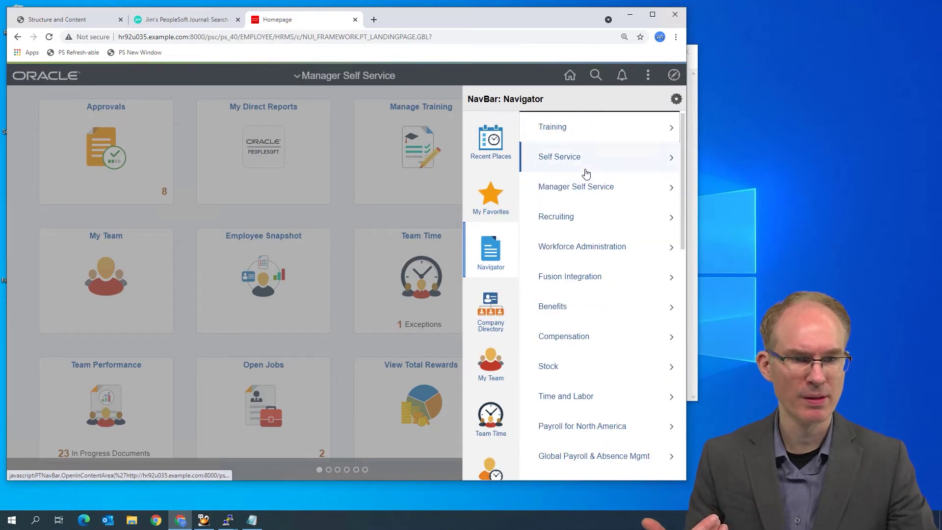
click(572, 244)
click(564, 181)
click(553, 330)
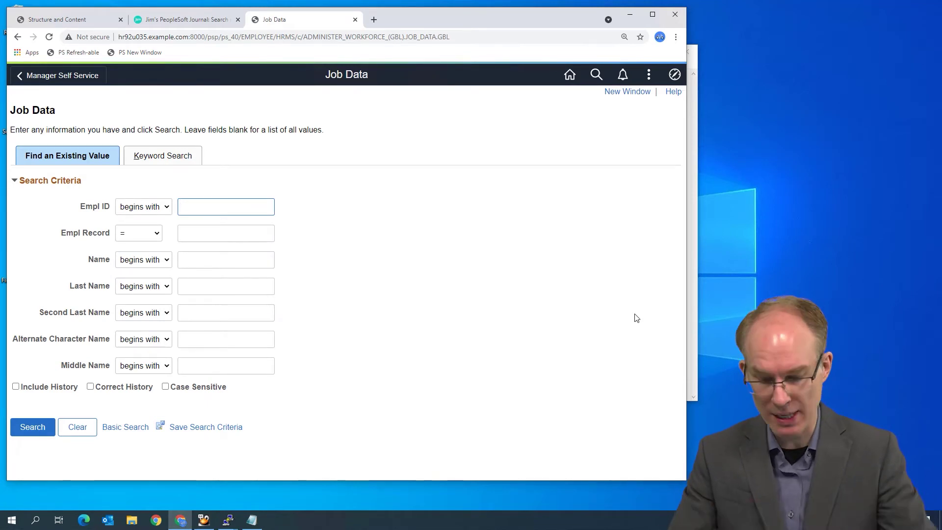
Search by the employee's Empl ID and open Earnings Distribution, selecting the 5,769.23 compensation rate
text(K)
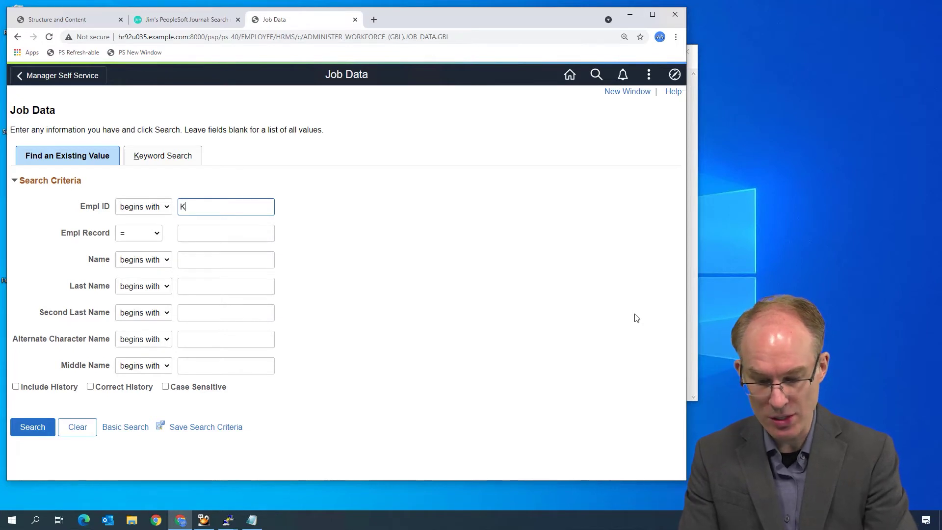
text(U0007)
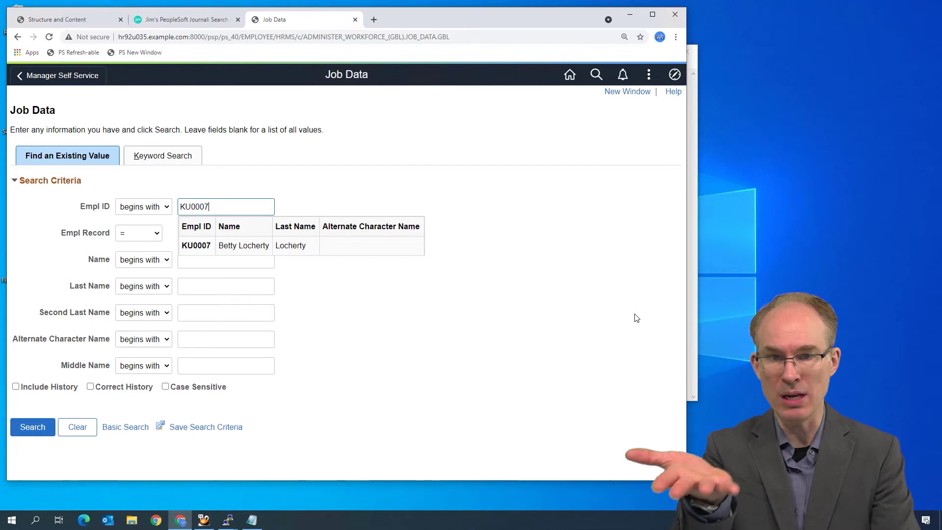
key(Return)
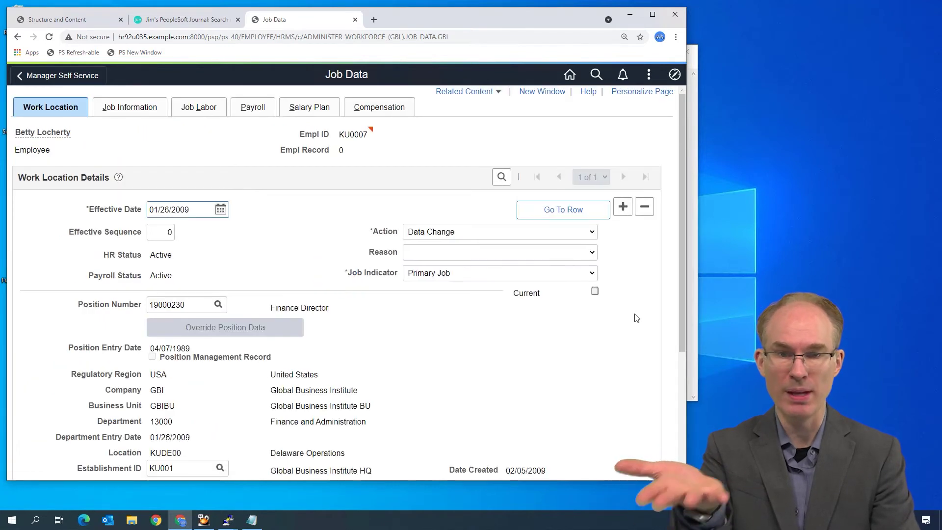
scroll(470, 363, down, 4)
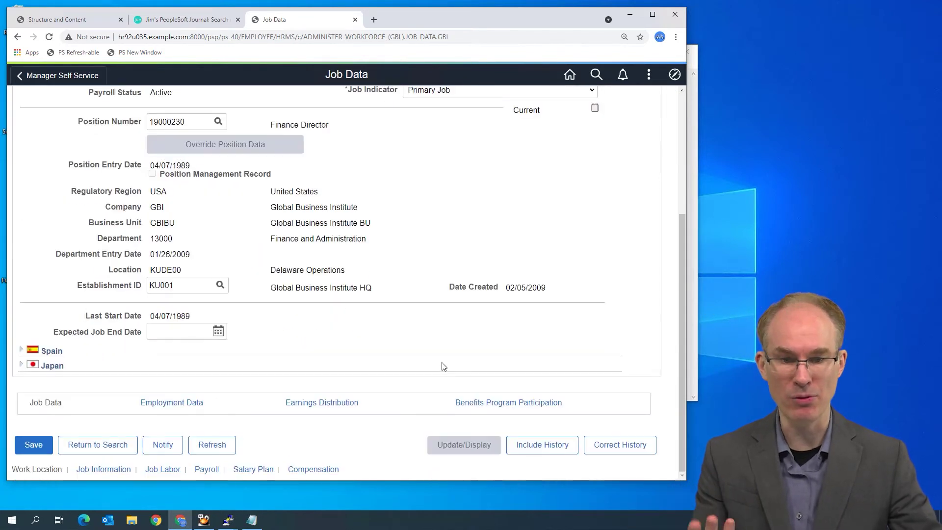
click(350, 403)
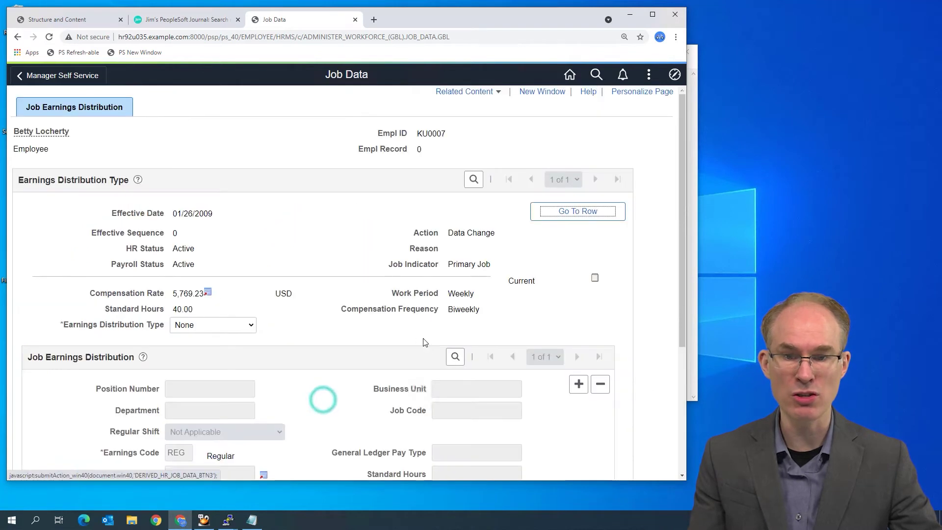
double_click(178, 294)
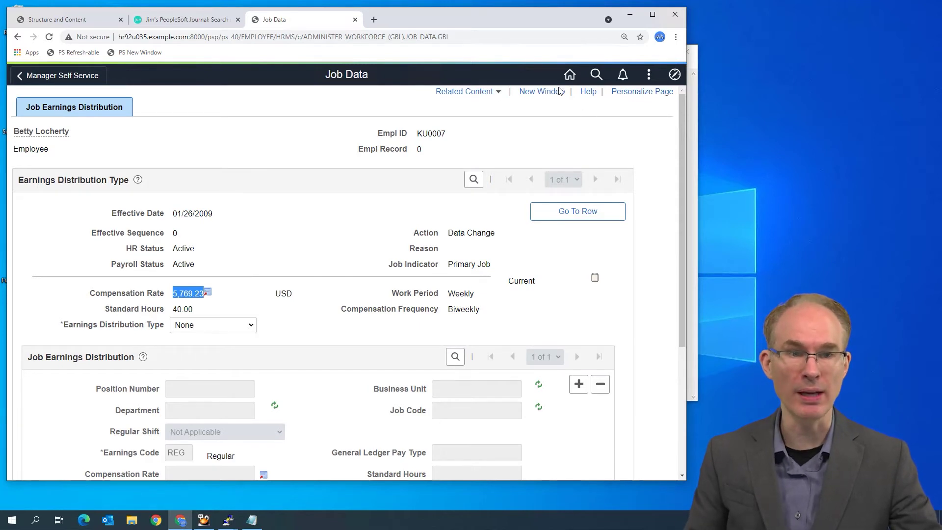
Open a second Job Data session with the PS New Window bookmark, then return to the earnings distribution tab
click(111, 53)
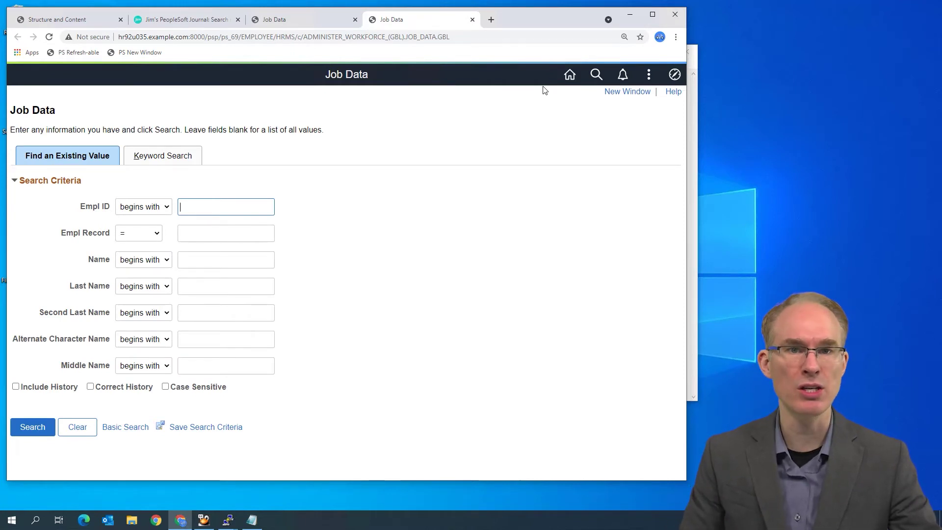
click(286, 20)
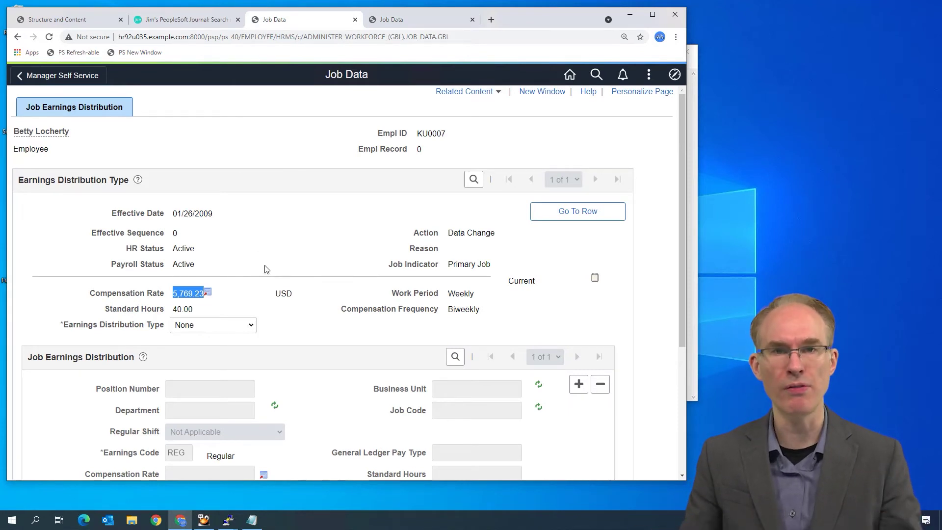
click(49, 37)
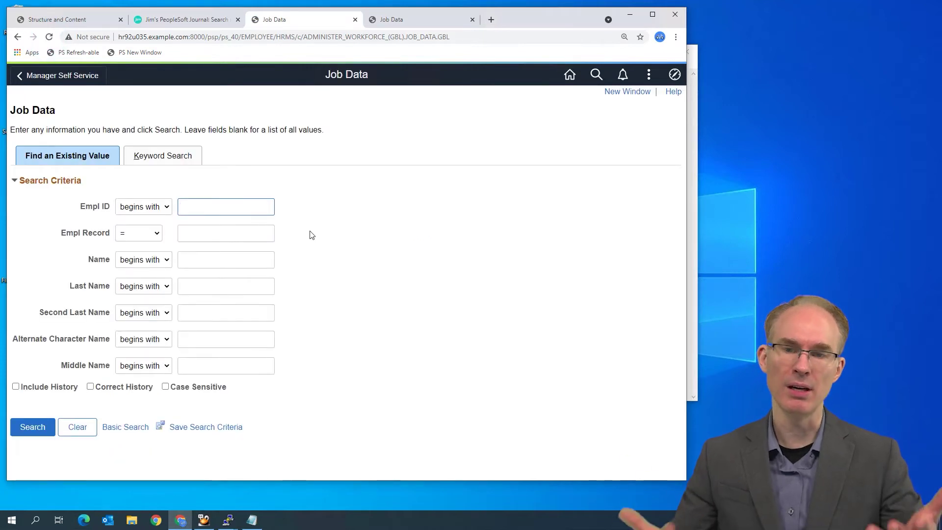
text(KU000)
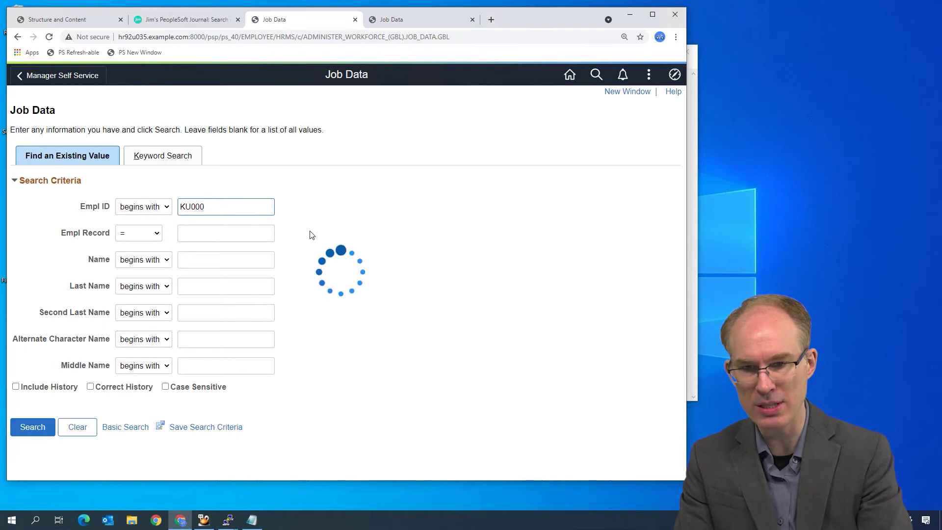
text(7)
key(Return)
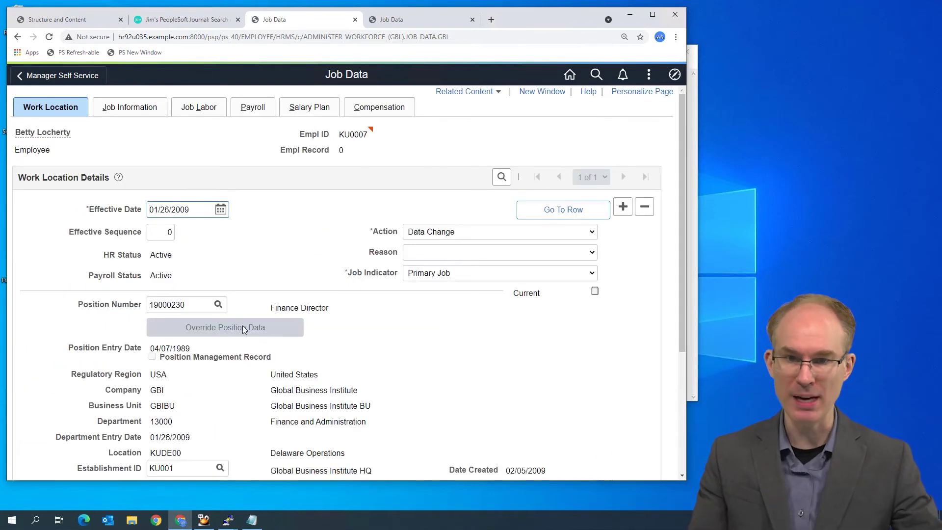
scroll(337, 217, down, 4)
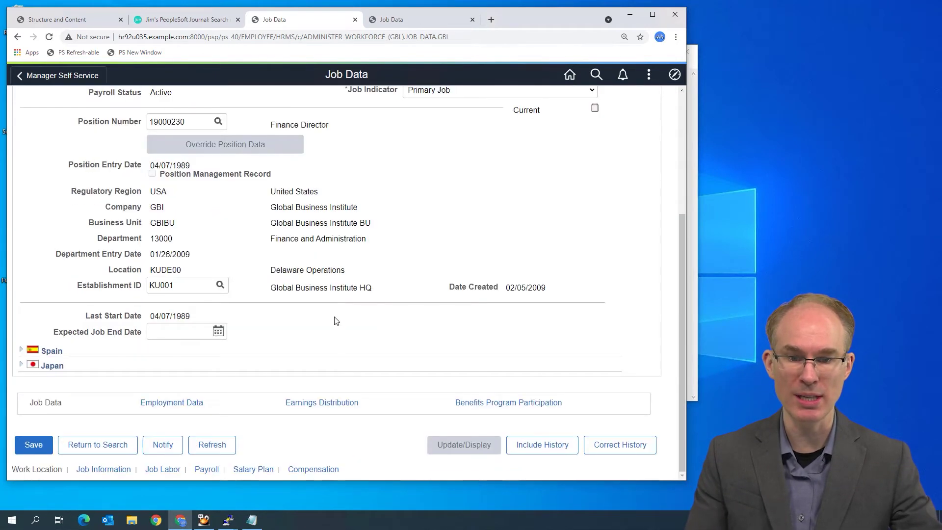
click(345, 403)
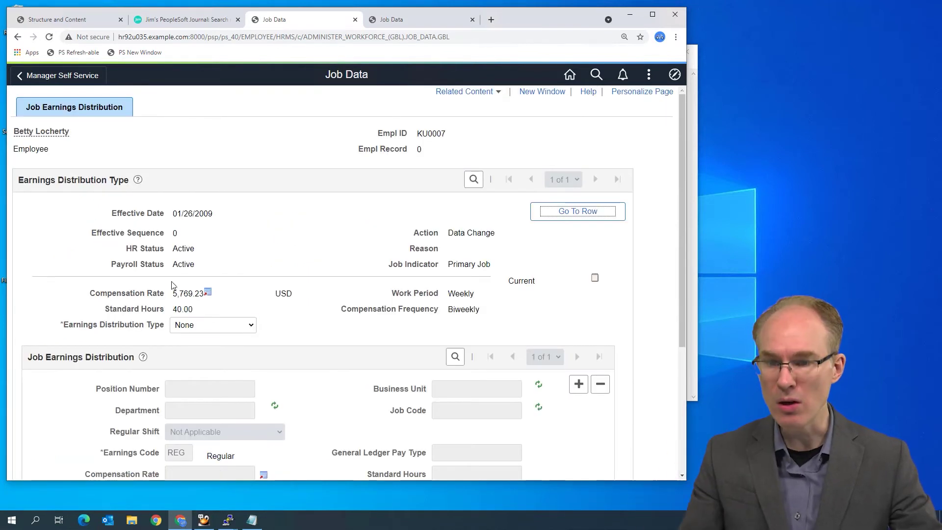
drag(171, 293, 187, 294)
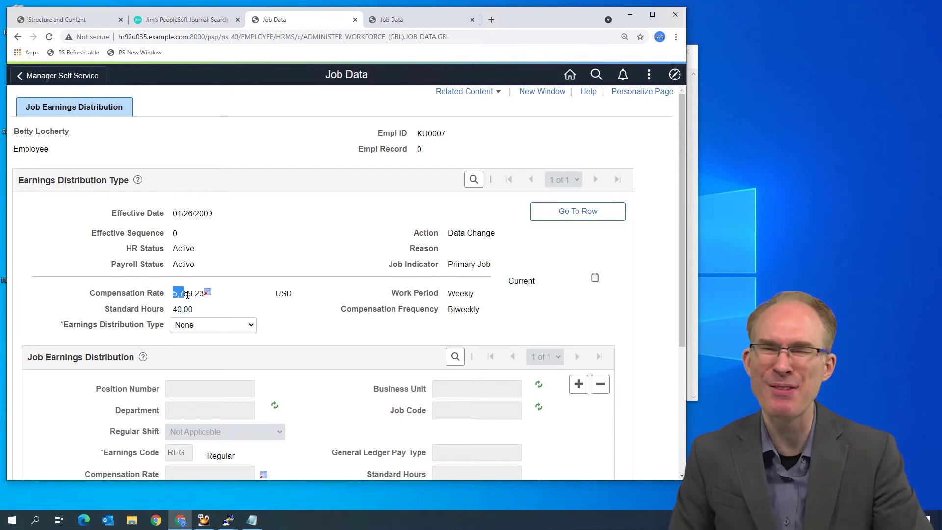
scroll(118, 238, down, 3)
scroll(101, 242, up, 3)
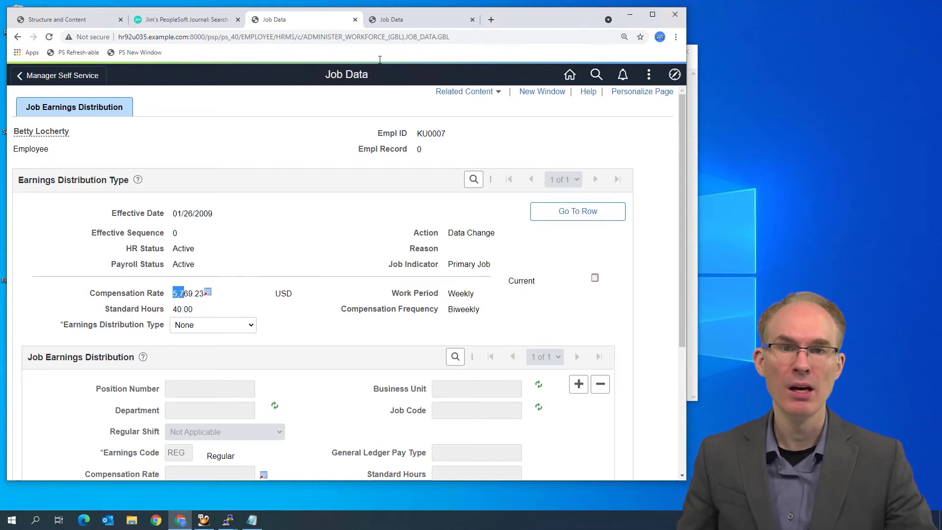
click(428, 39)
click(430, 38)
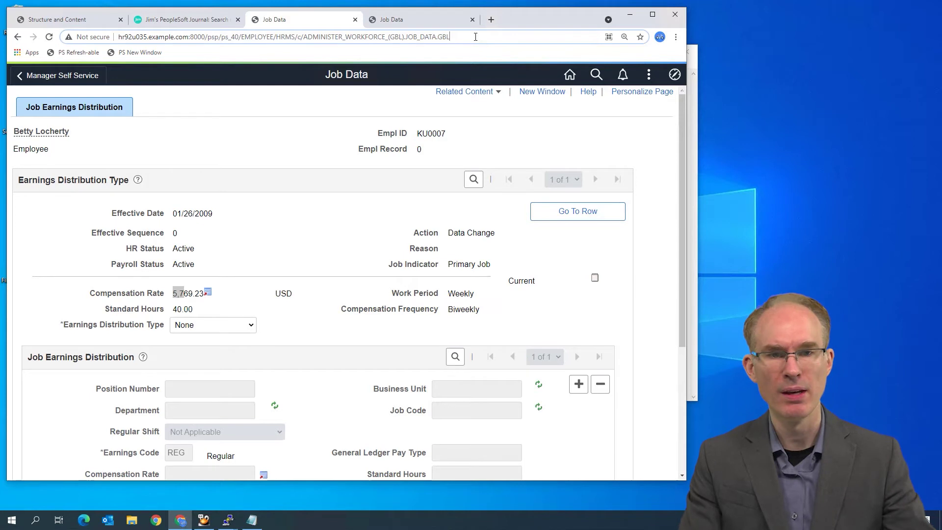
Append ?EMPLID= plus the employee's ID to the Job Data address and load it
click(475, 37)
text(?)
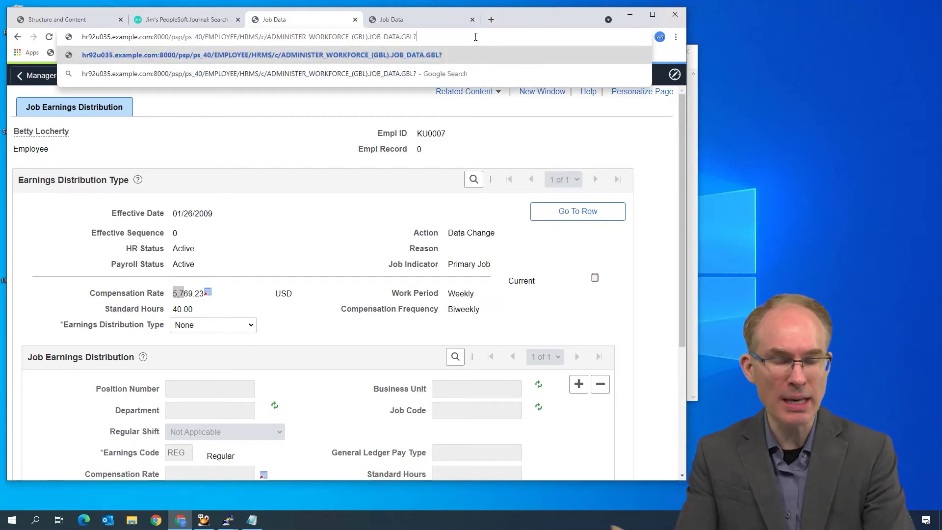
text(e)
key(BackSpace)
text(EMP)
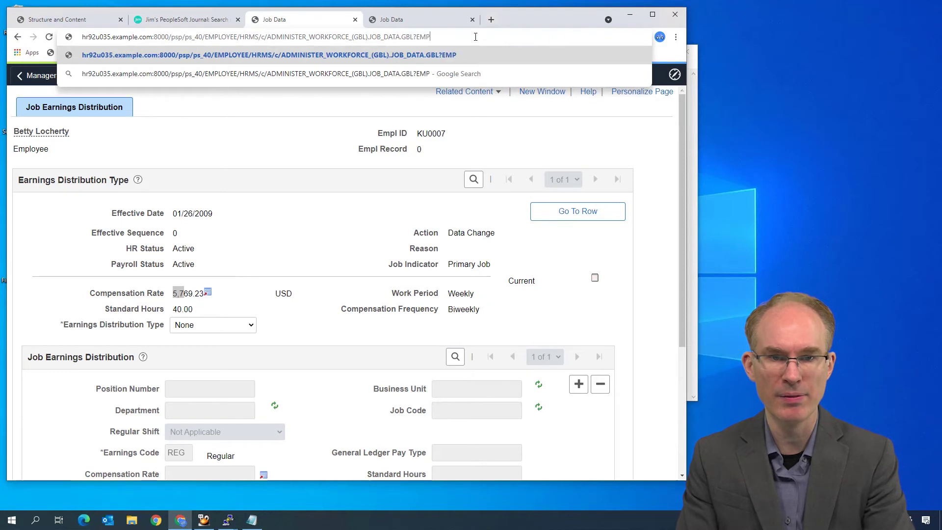
text(LID=KU0007)
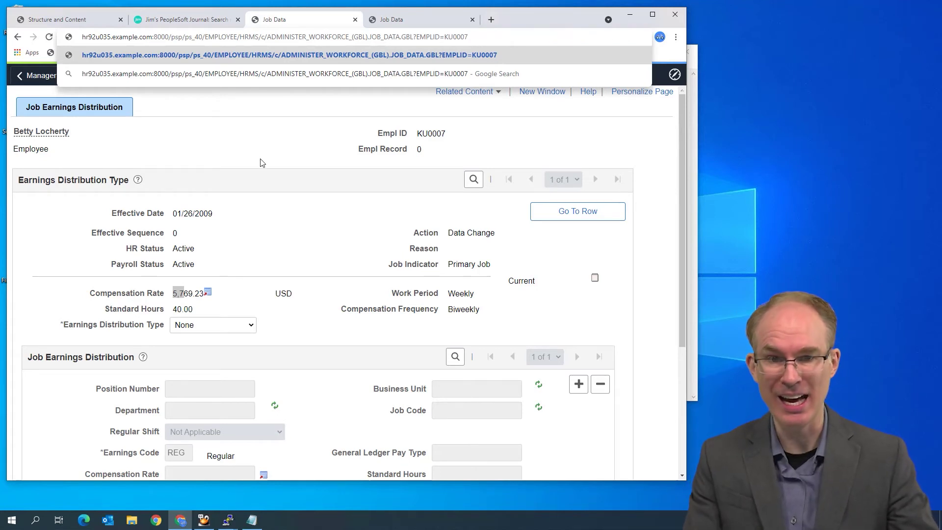
key(Return)
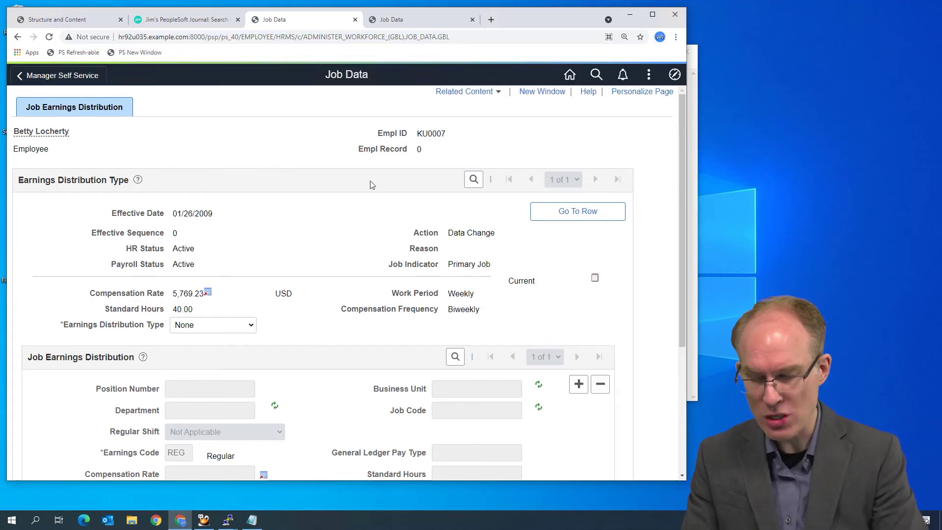
In the DevTools console, print frames["TargetContent"].strCurrUrl to get the component's URL
key(ctrl+shift+j)
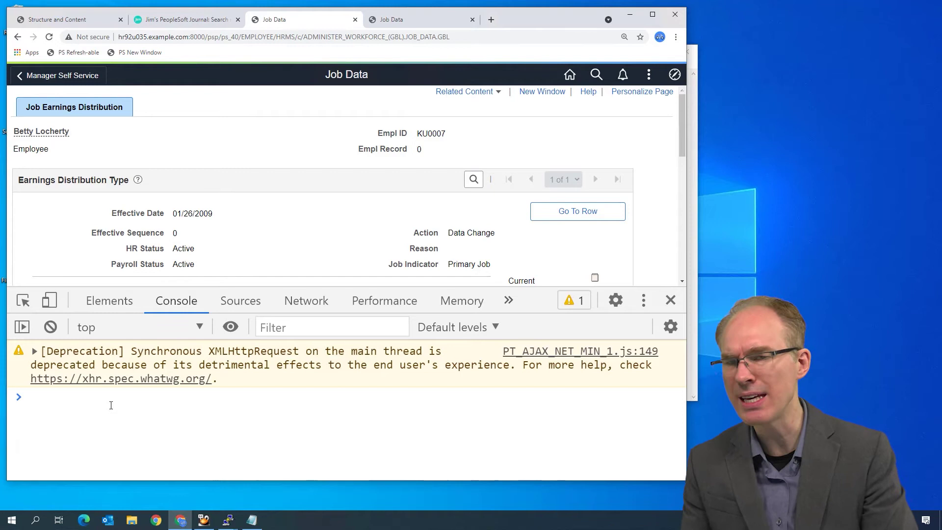
text(f)
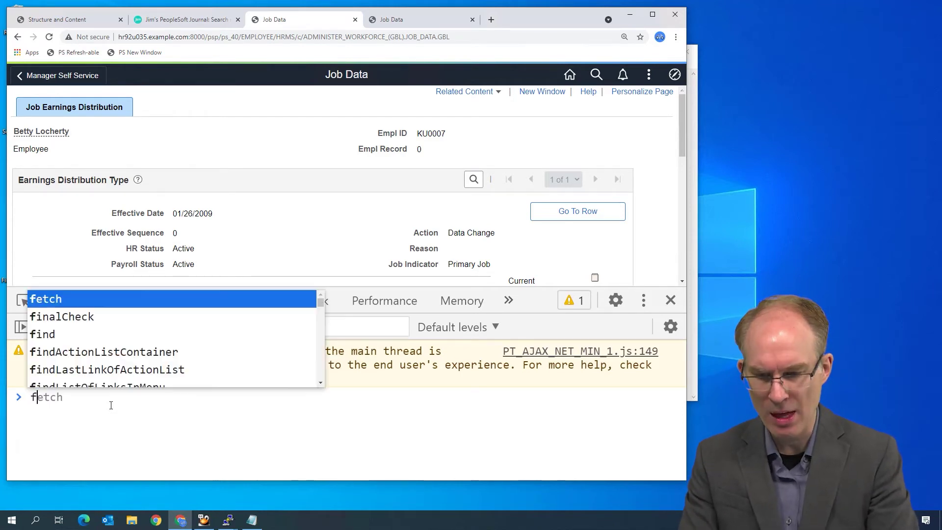
text(rames)
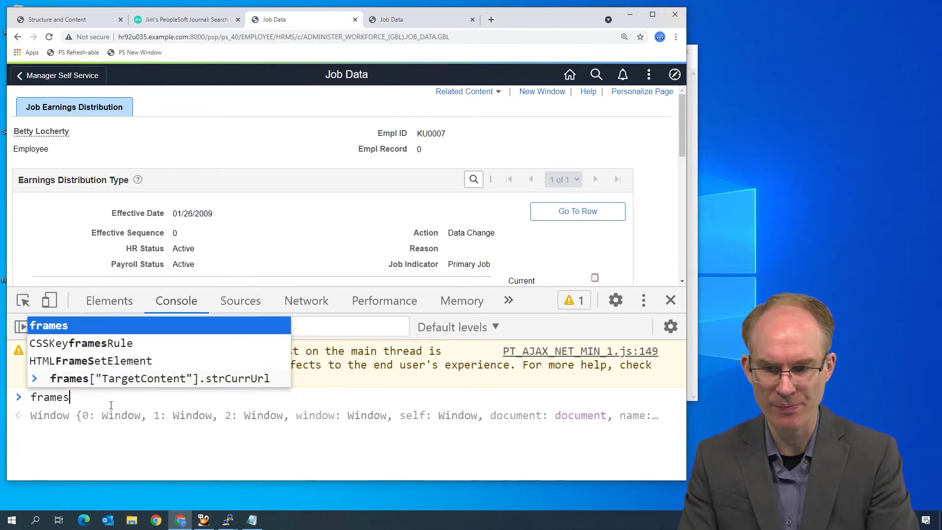
text([")
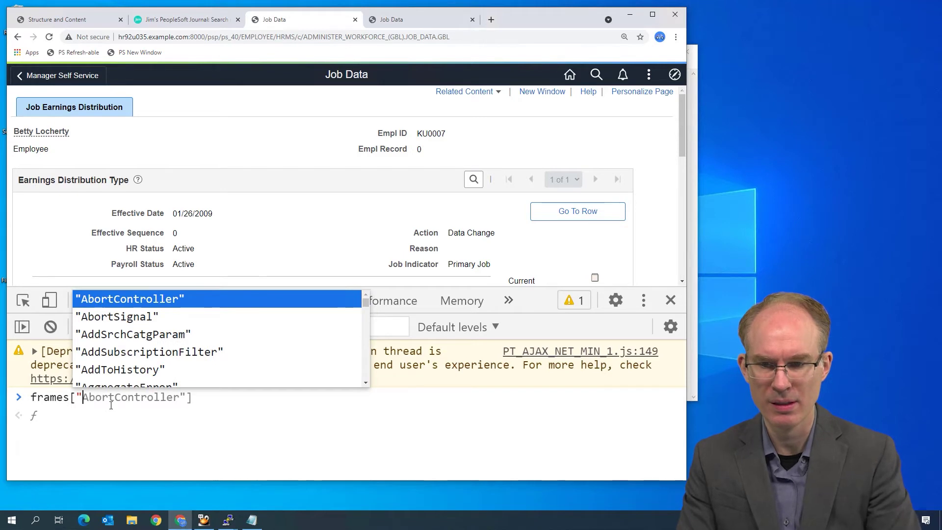
text(Target)
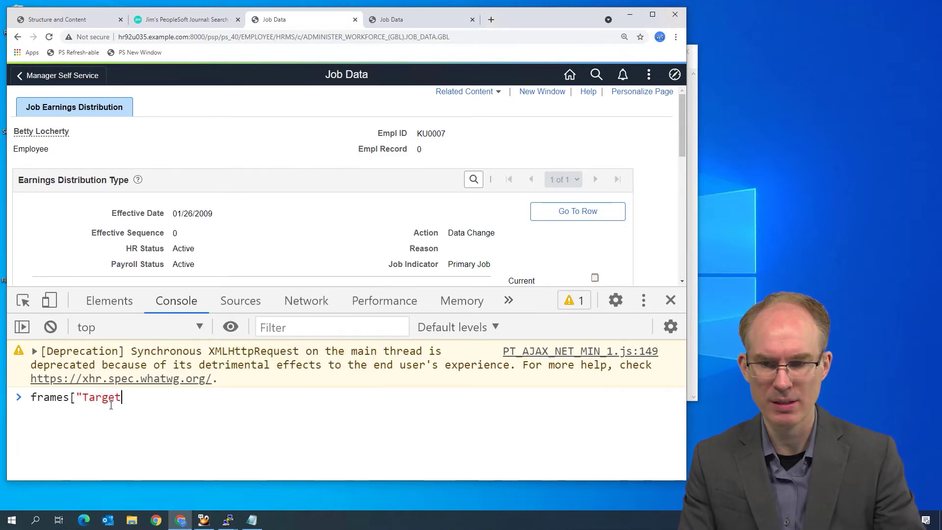
text(C)
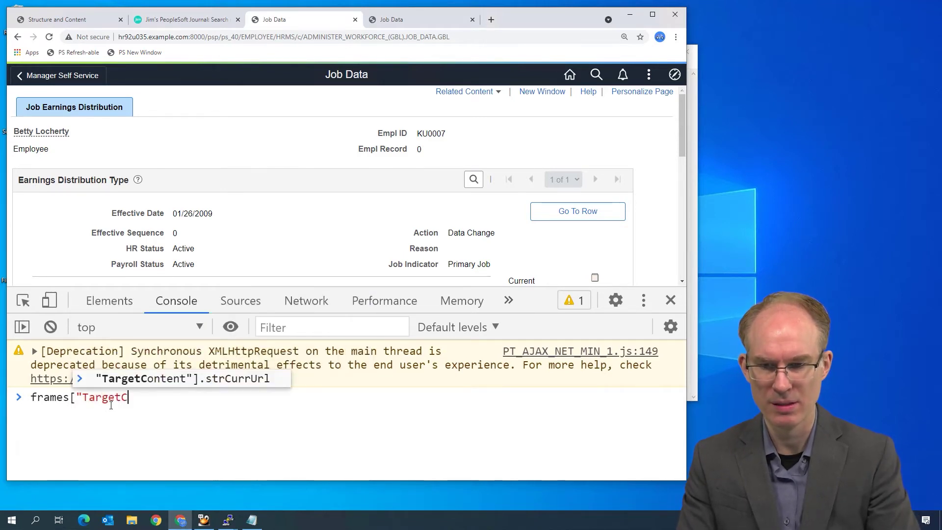
key(Tab)
key(ctrl+a)
key(BackSpace)
key(Up)
key(Return)
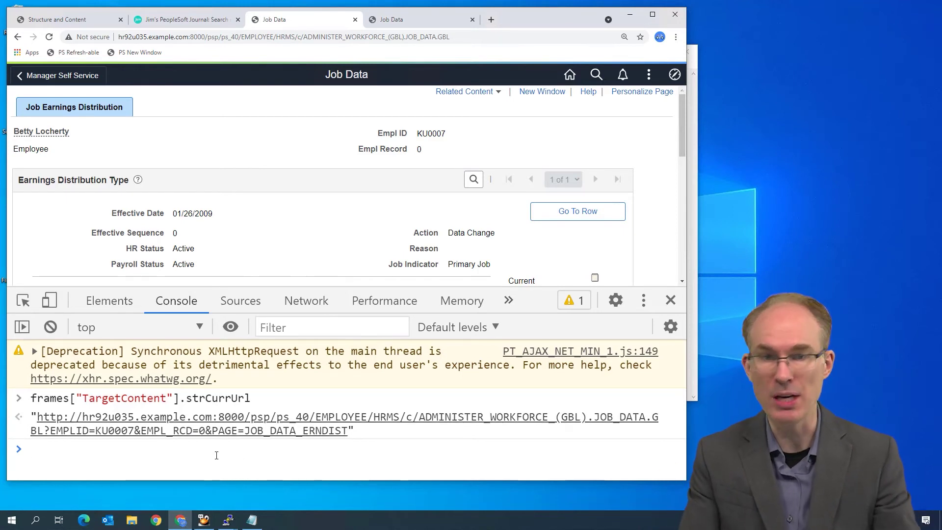
Set top.location.href to that strCurrUrl to reload the tab there, then close DevTools
key(Up)
key(Home)
text(top.locatino)
key(BackSpace)
key(BackSpace)
text(on.href =)
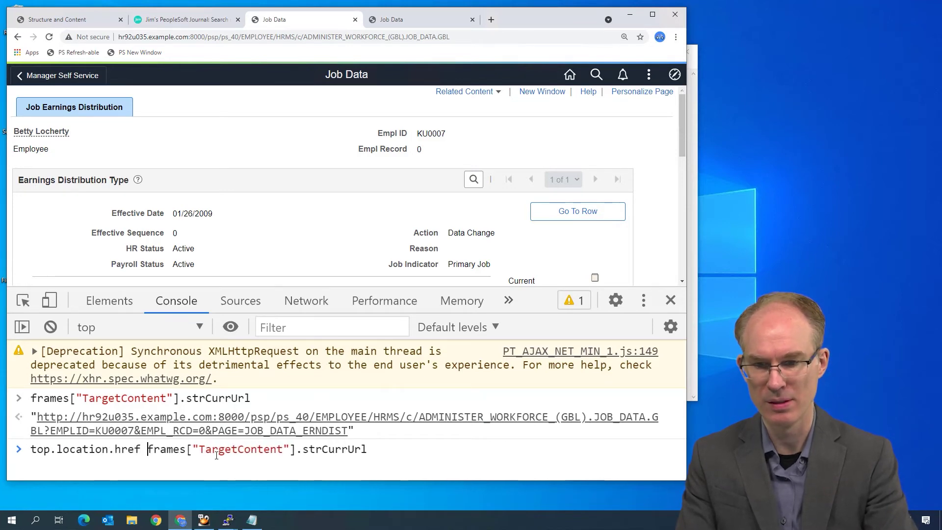
key(Return)
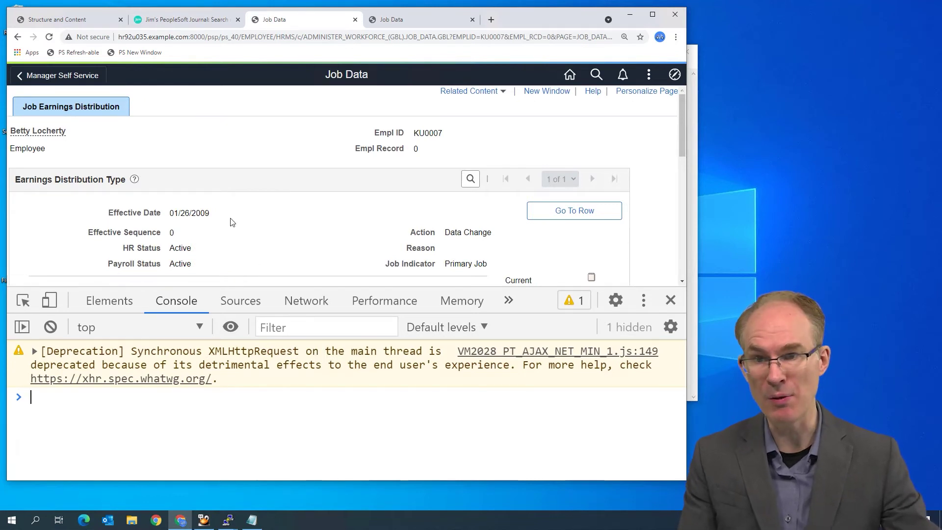
click(49, 37)
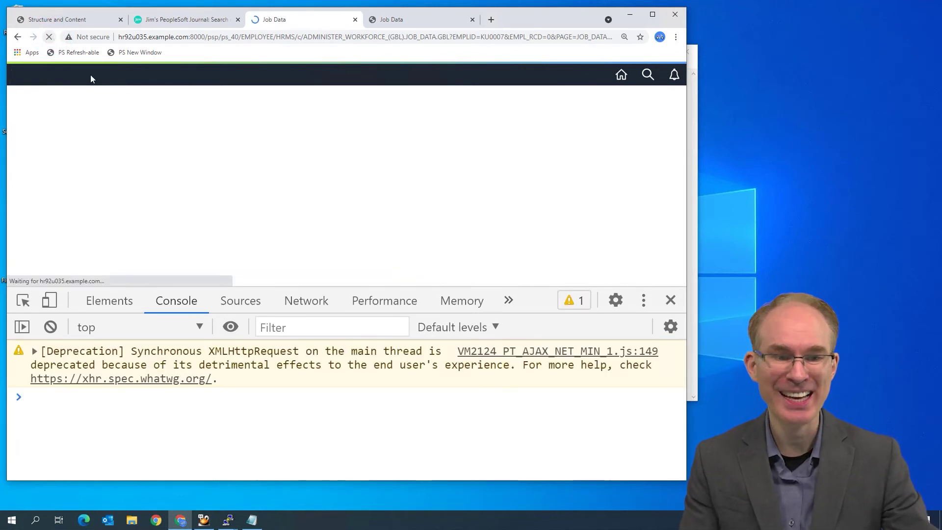
click(668, 301)
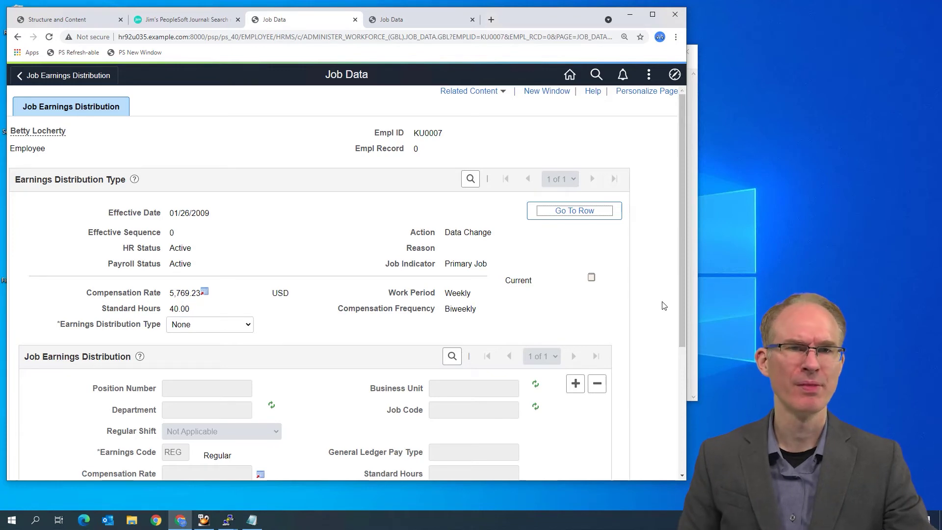
Search Jim's PeopleSoft Journal for 'refresh-able' and scroll to the PS Refresh-able link
click(176, 19)
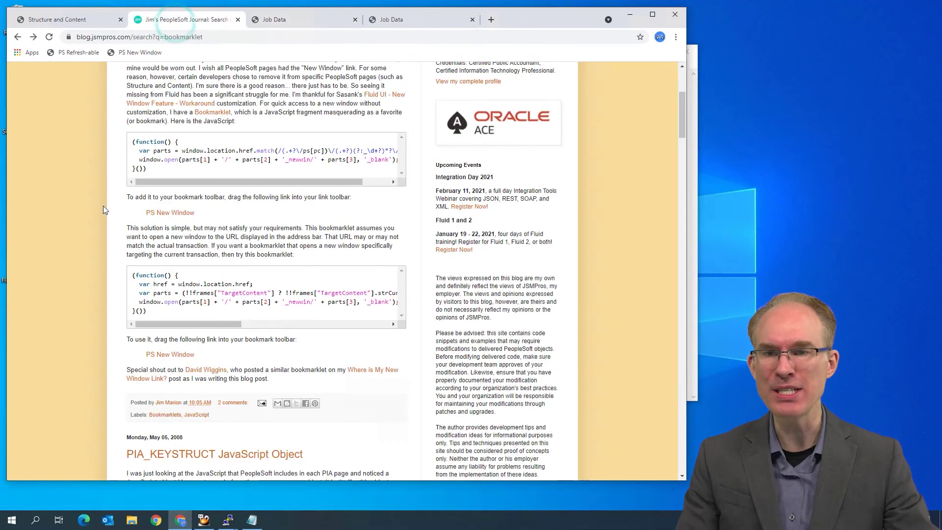
scroll(95, 198, up, 2)
click(65, 70)
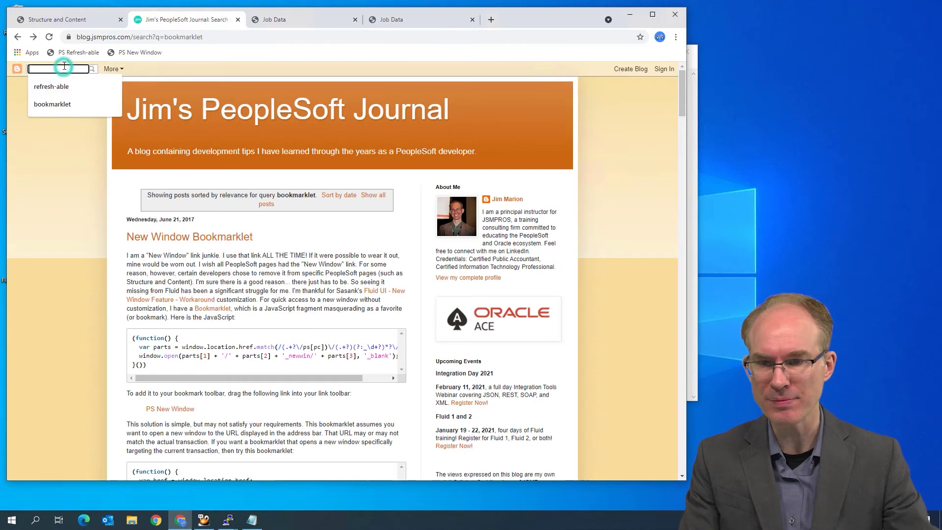
click(63, 85)
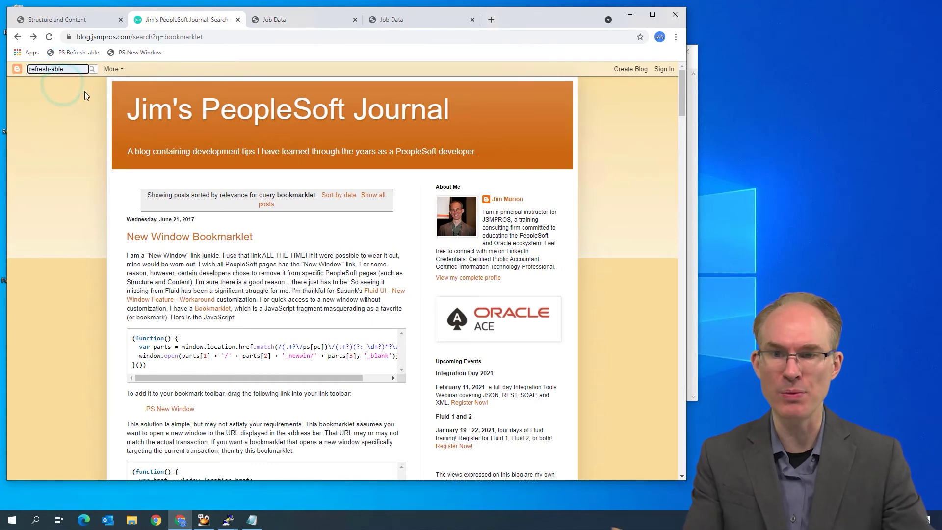
key(Return)
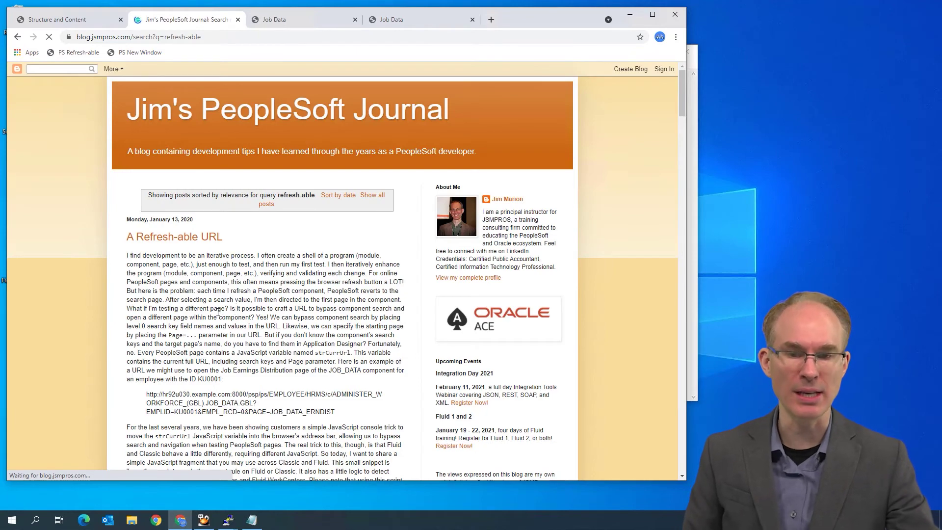
scroll(218, 311, down, 10)
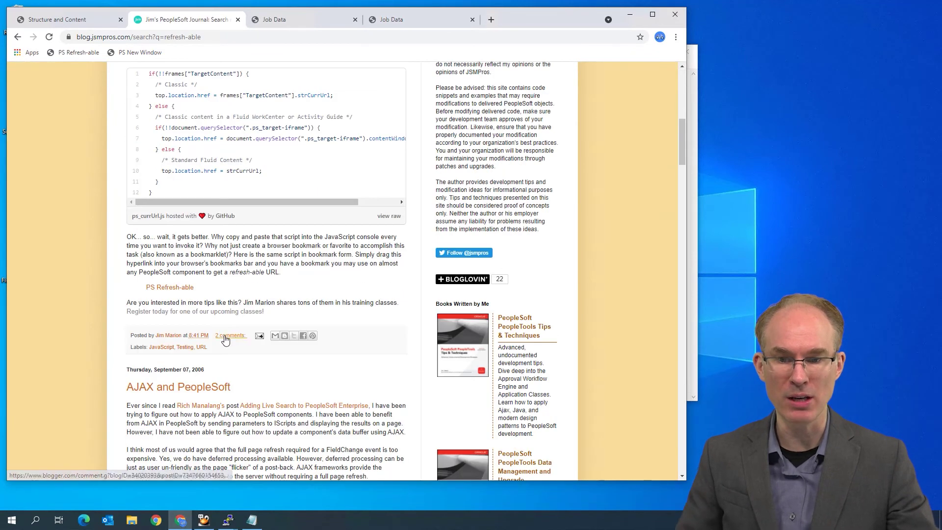
Add the PS Refresh-able bookmarklet to the bookmarks bar and run it on the Job Data tab
mouse_move(169, 287)
mouse_down()
mouse_move(194, 51)
mouse_move(176, 270)
mouse_move(195, 59)
mouse_move(200, 265)
mouse_up()
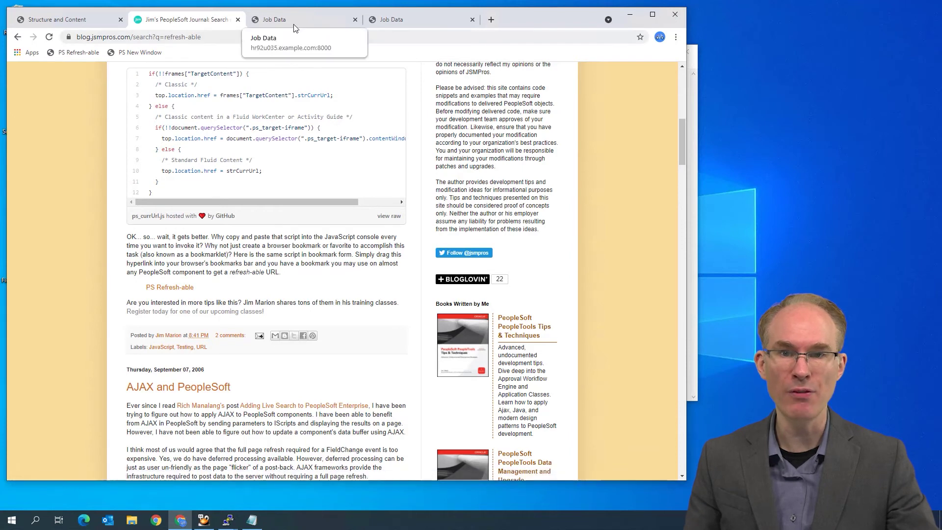
click(294, 19)
click(74, 53)
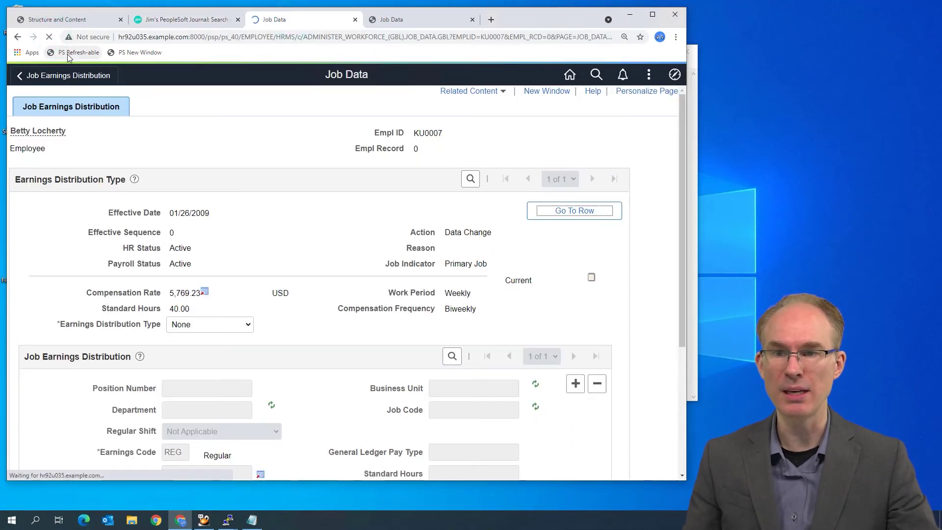
Open Job Data from the Navigator and search for the other employee's Empl ID
click(672, 79)
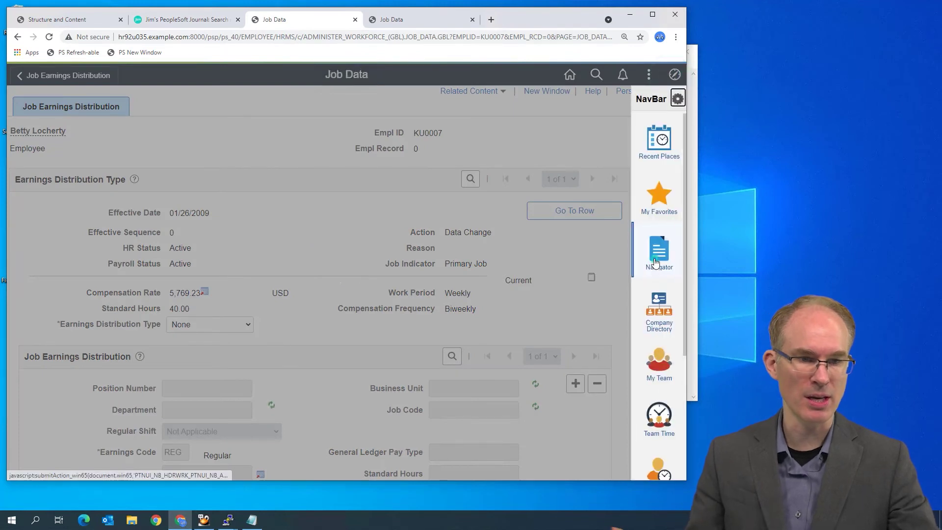
click(655, 262)
click(556, 331)
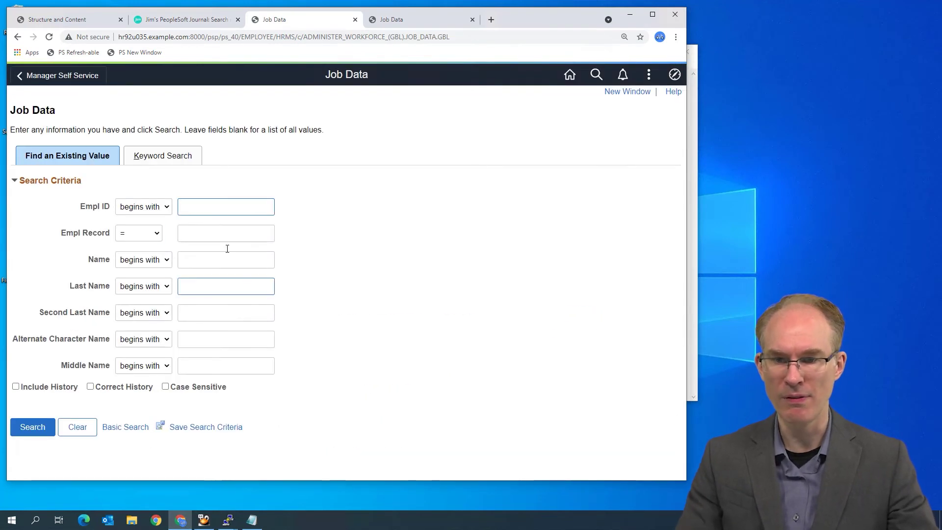
click(216, 206)
text(ku00101)
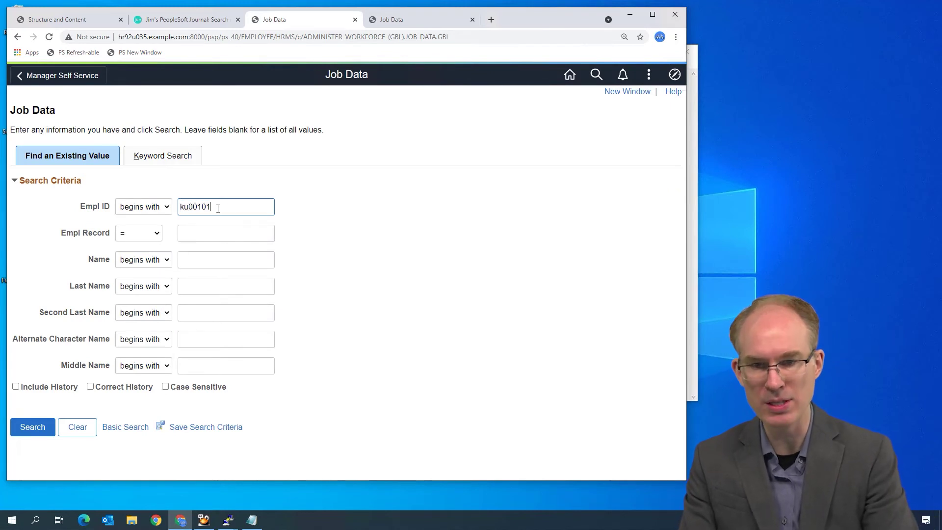
click(217, 207)
key(BackSpace)
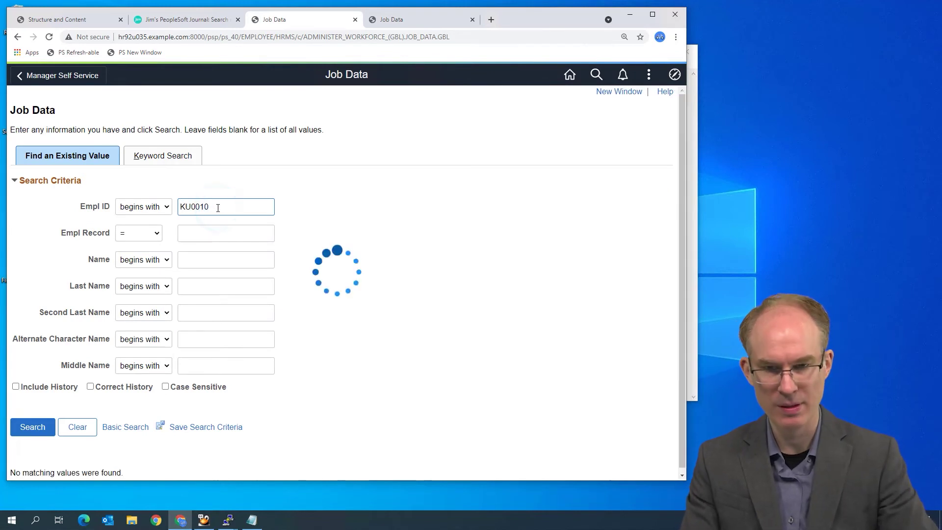
key(Return)
Open Empl Record 1's Benefit Program Participation and apply the PS Refresh-able bookmark to its address
click(152, 462)
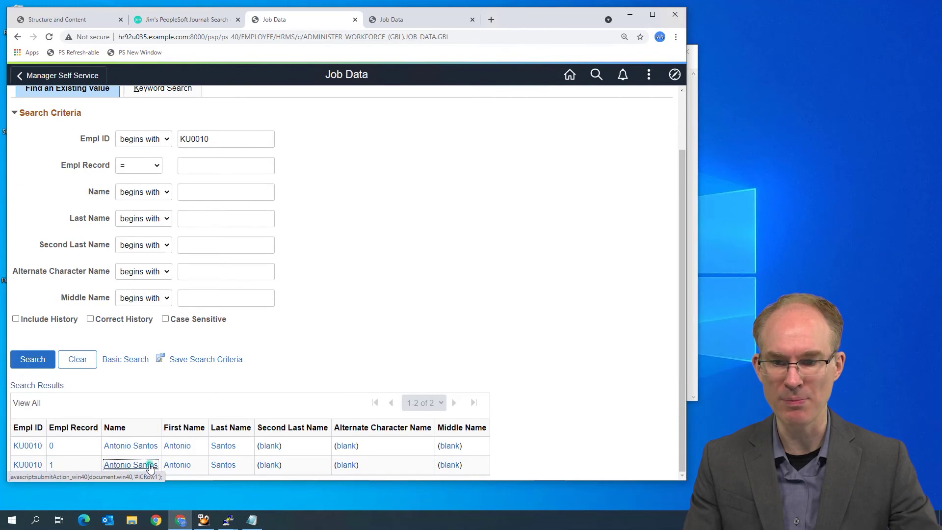
click(538, 402)
click(69, 53)
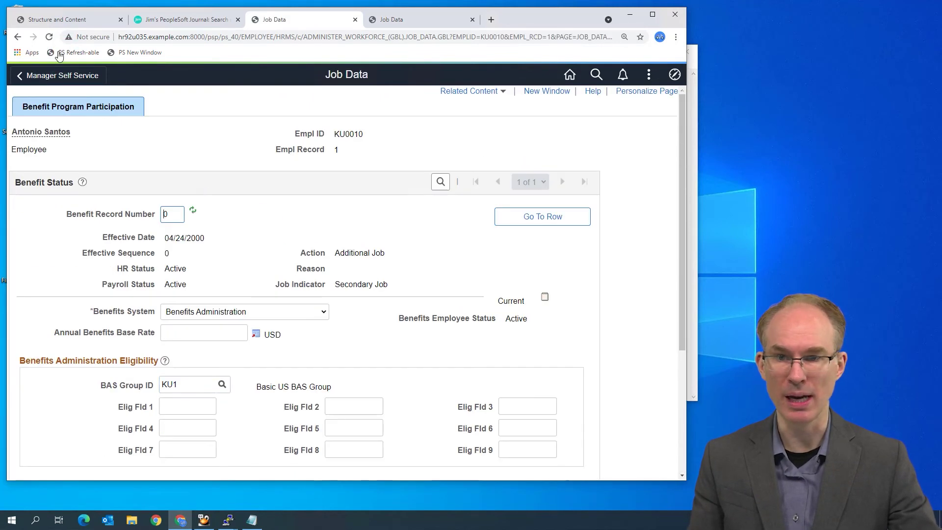
click(49, 38)
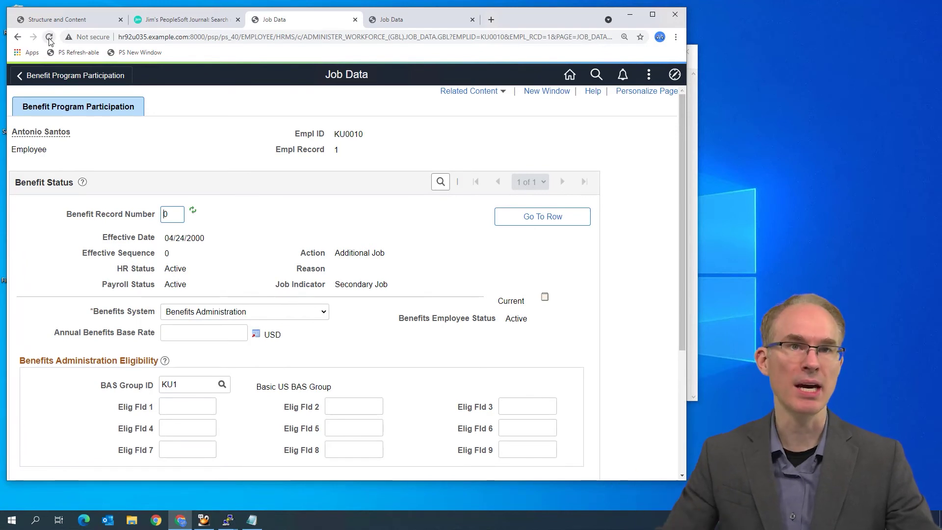
click(49, 38)
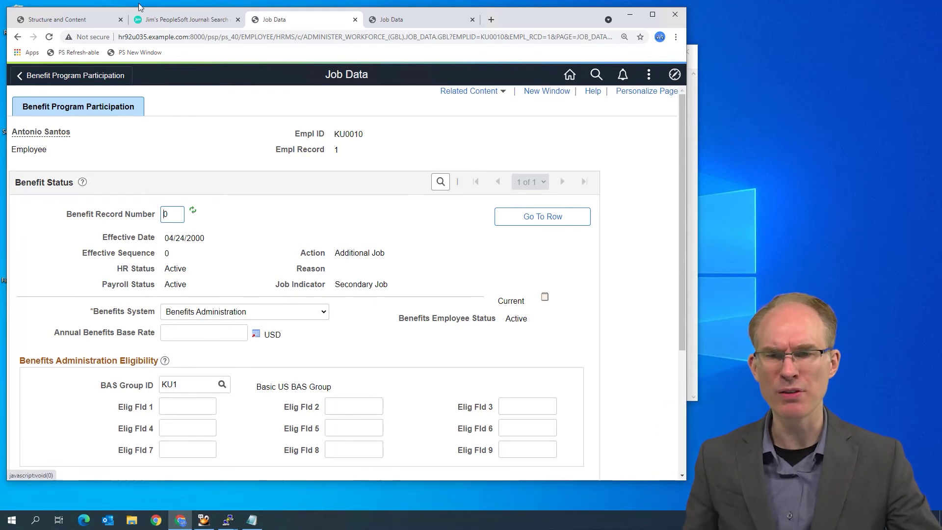
double_click(141, 38)
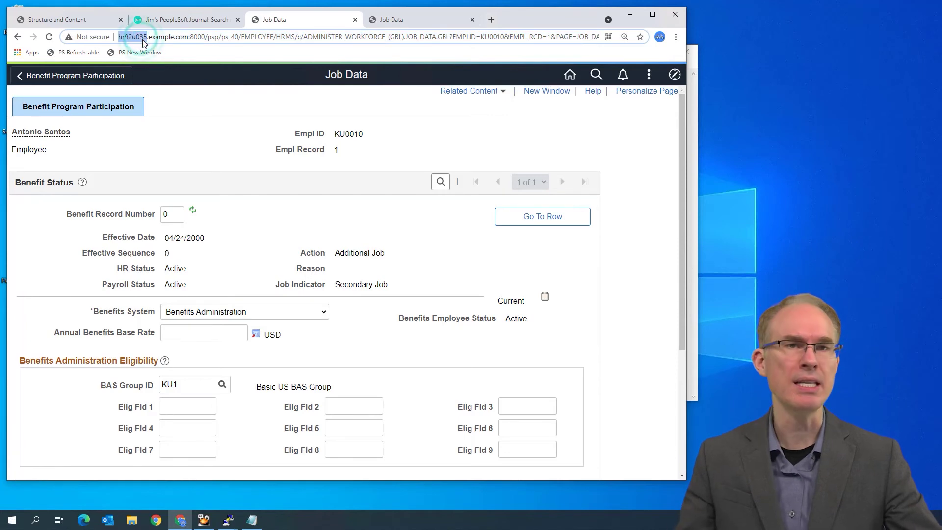
Navigate to PeopleTools > Web Profile > Web Profile Configuration in the NavBar Navigator
click(674, 74)
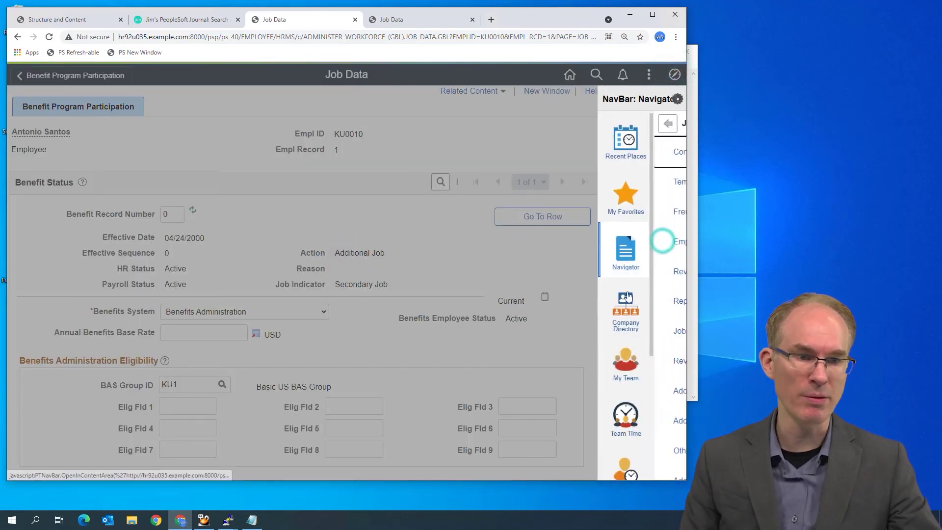
scroll(676, 153, down, 5)
click(673, 123)
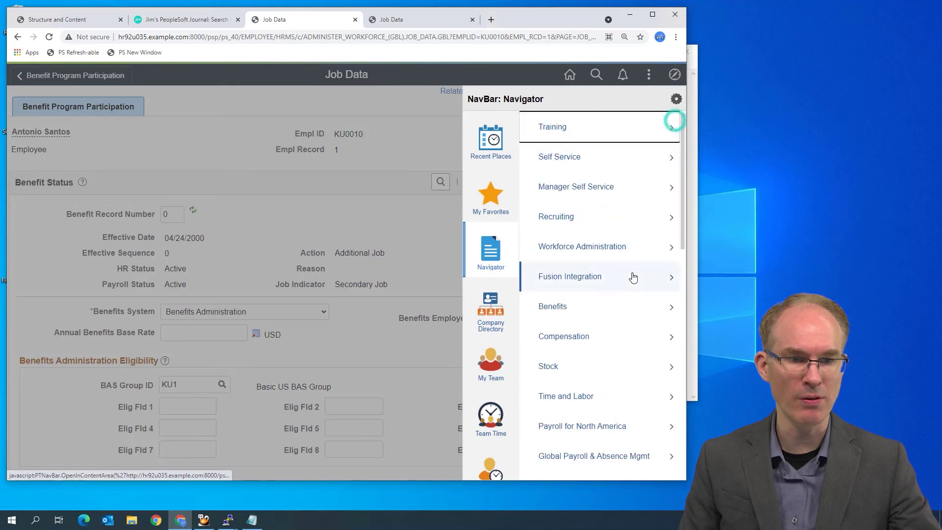
scroll(595, 318, down, 10)
click(548, 230)
scroll(569, 306, down, 10)
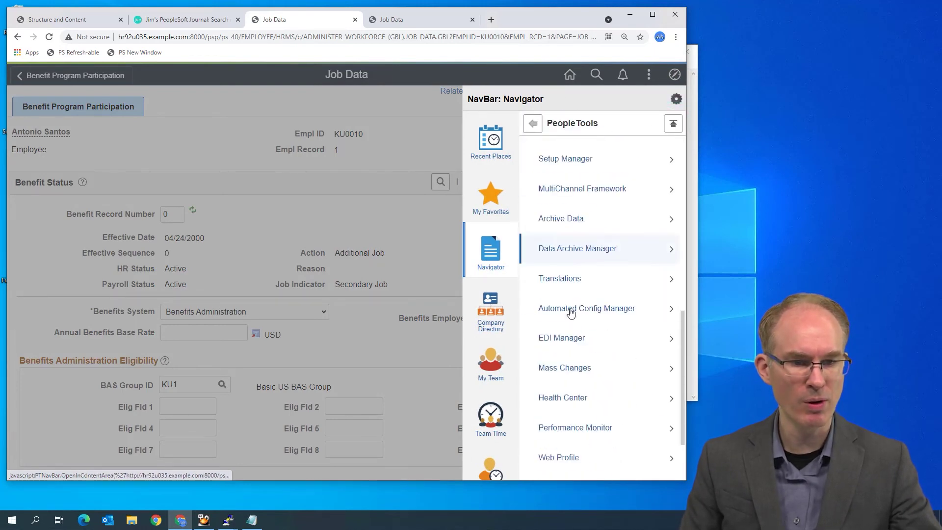
scroll(571, 319, down, 2)
click(572, 372)
click(584, 155)
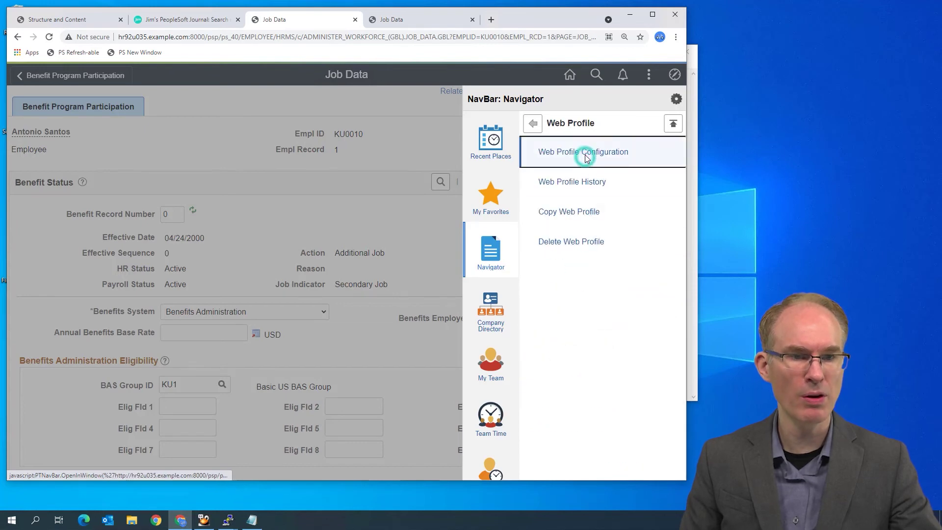
Search Profile Name 'prod' and open the PROD web profile
text(prof)
key(Return)
key(BackSpace)
text(d)
key(Return)
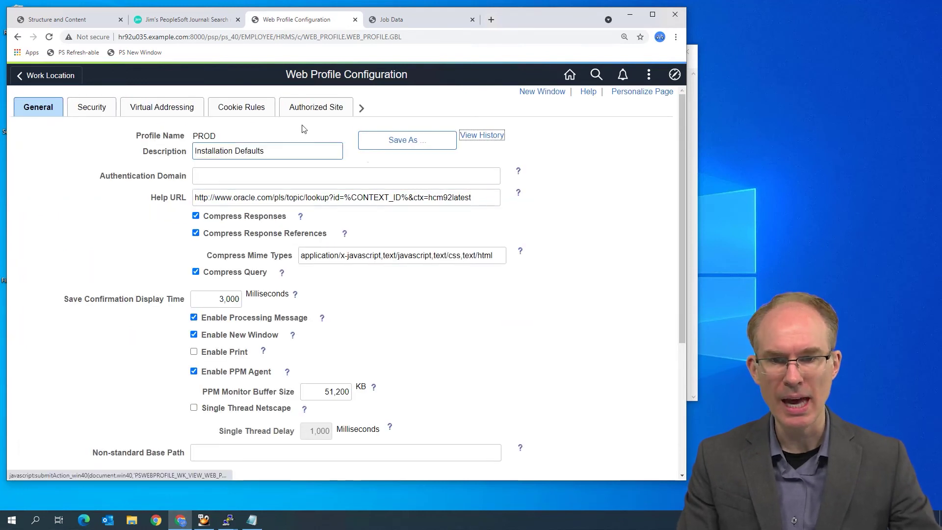
On the PROD profile's Debugging page, check Generate HTML for Testing and save the profile
scroll(373, 293, down, 5)
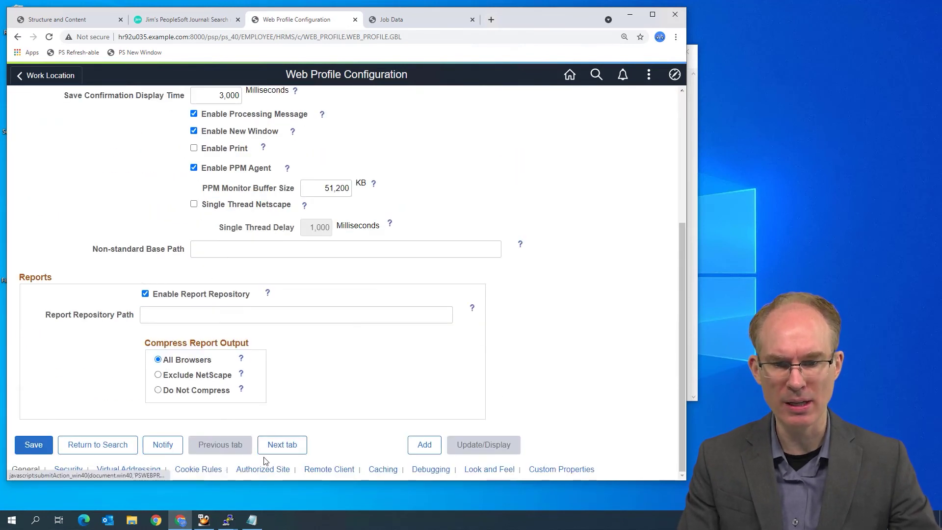
click(426, 469)
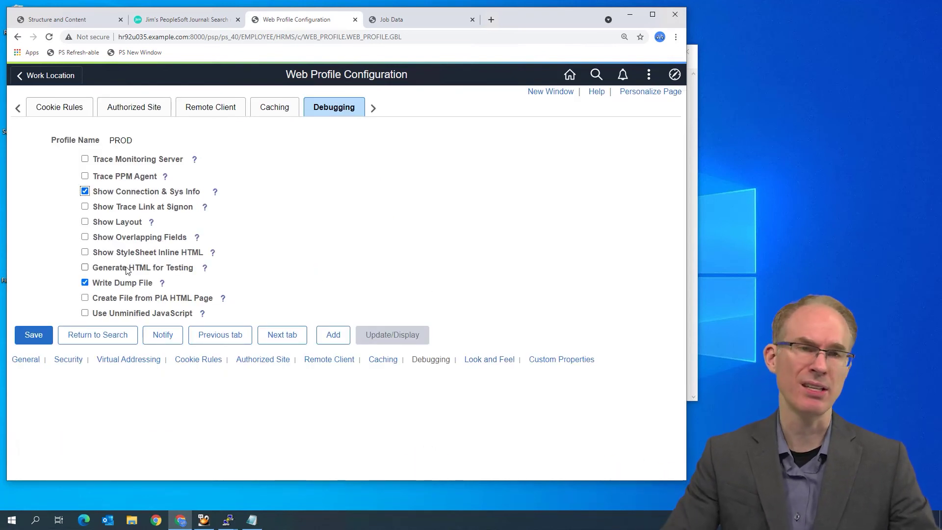
click(85, 268)
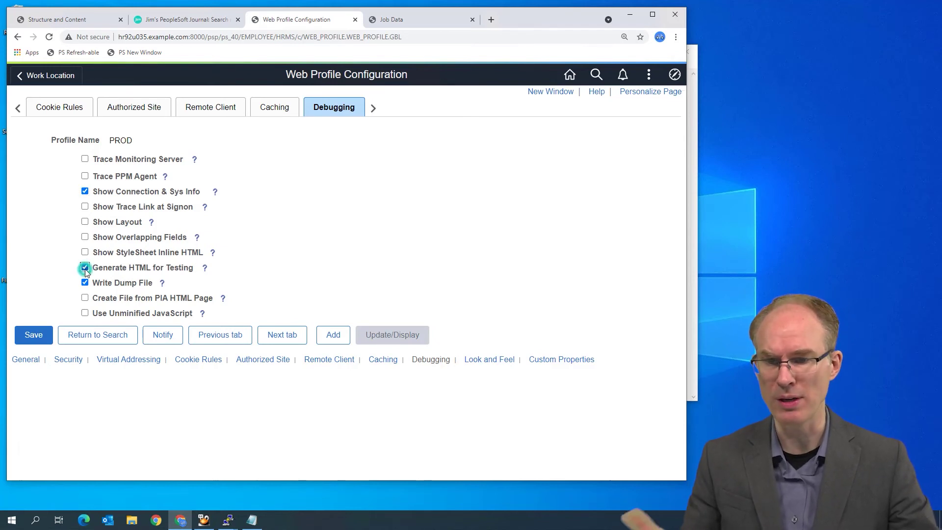
click(49, 336)
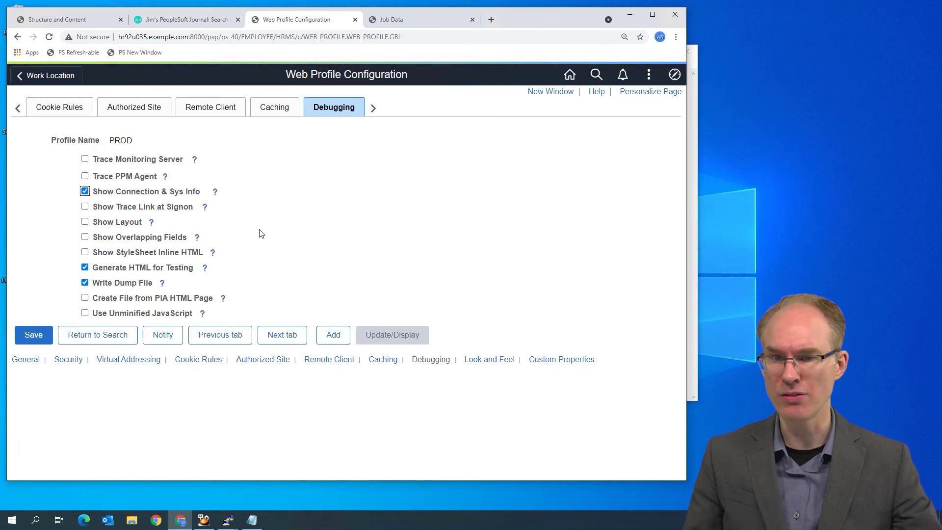
Open the web profile page as a new-window session and reload the PROD debugging page via the PS Refresh-able bookmark
click(550, 93)
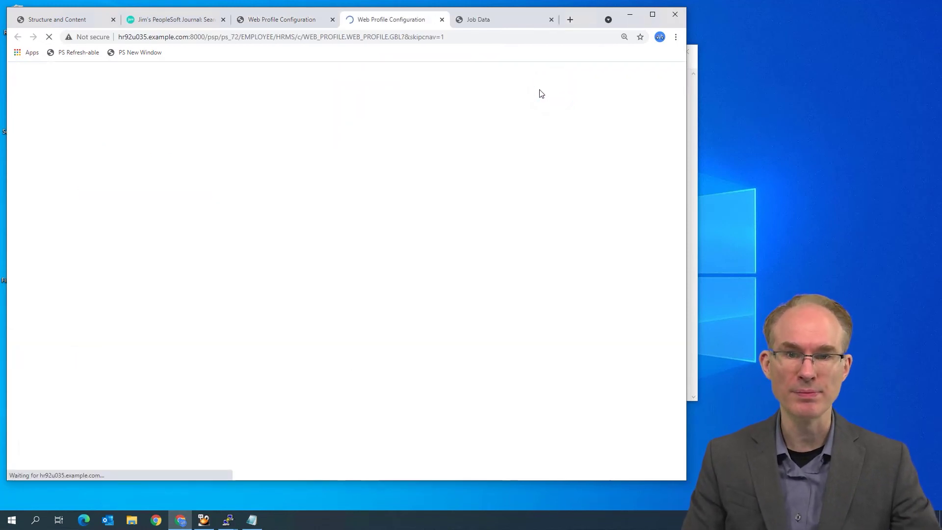
click(297, 22)
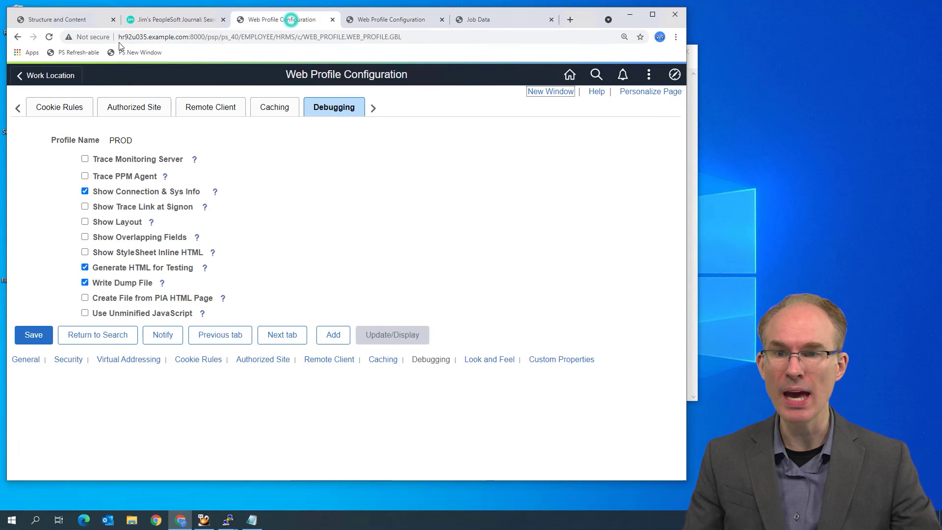
click(74, 53)
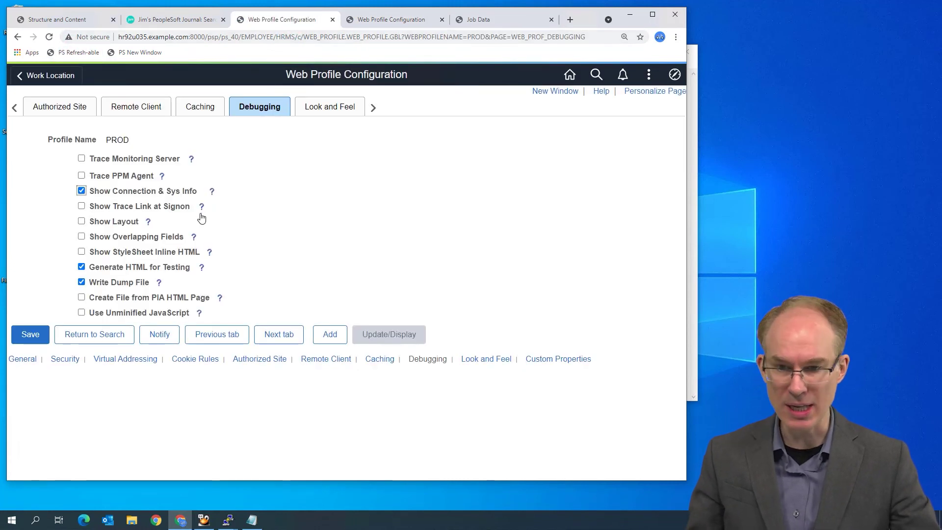
click(49, 37)
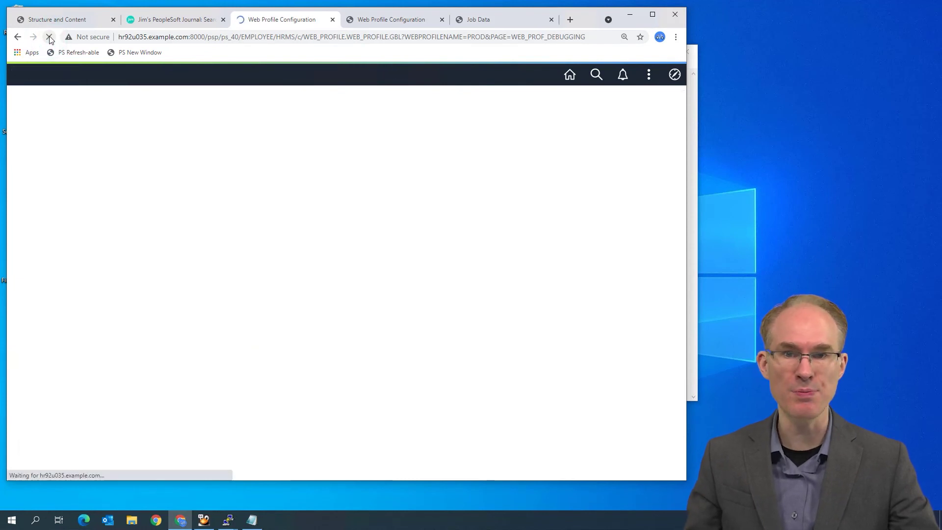
click(390, 25)
click(648, 74)
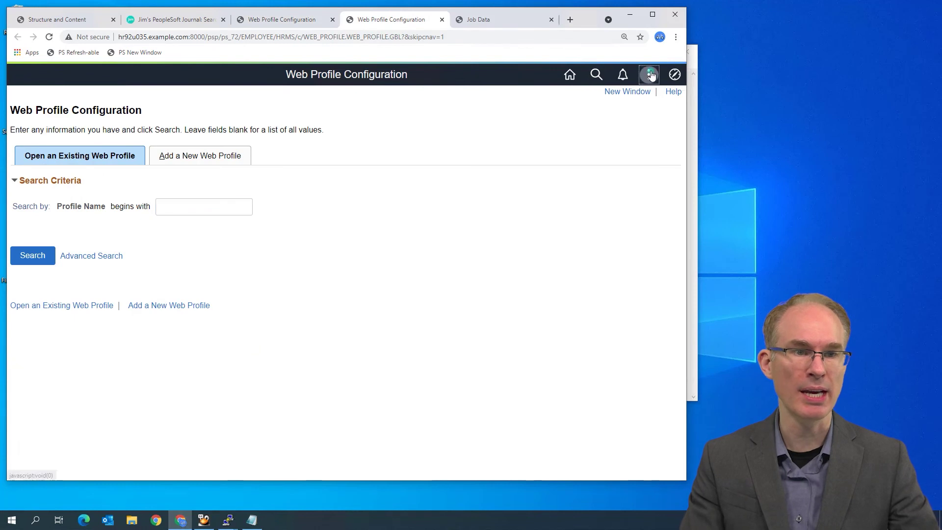
Sign the new tab out, then sign back in with the user ID and password
click(560, 225)
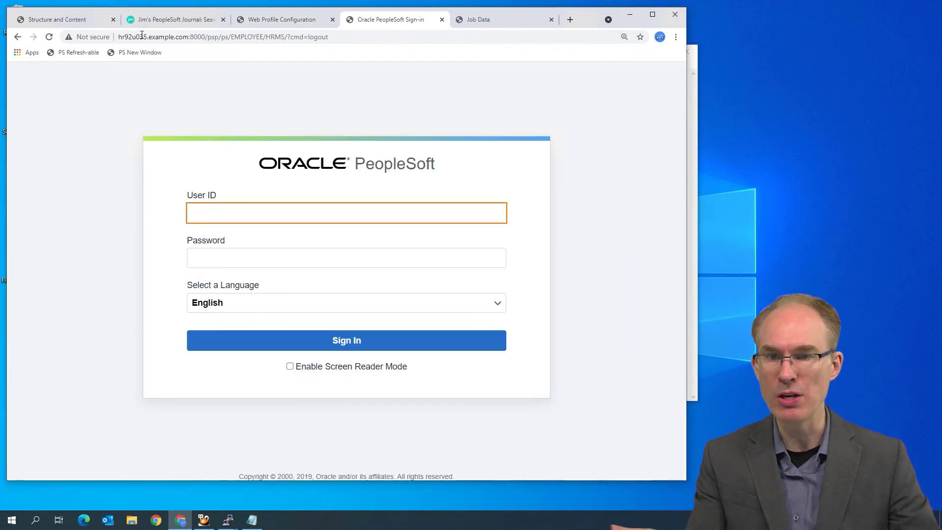
double_click(140, 37)
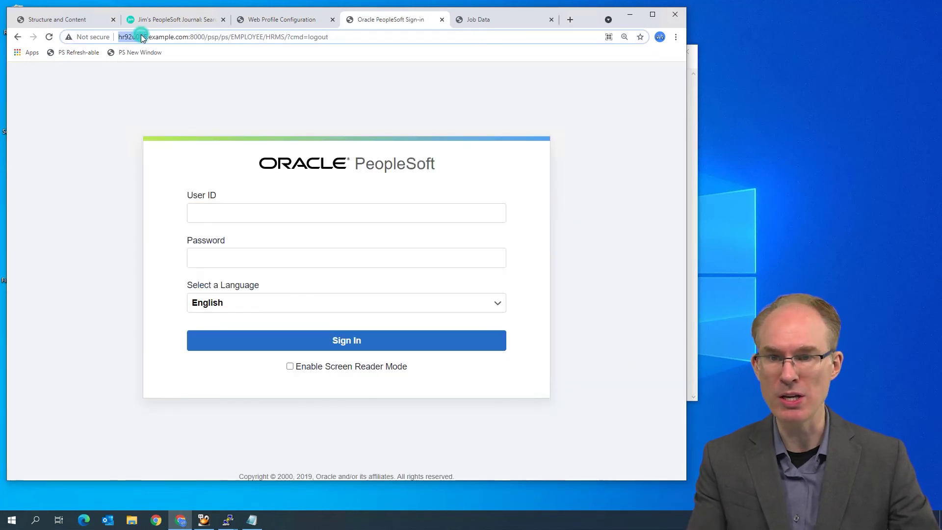
click(284, 214)
text(PS)
key(Tab)
text(PS)
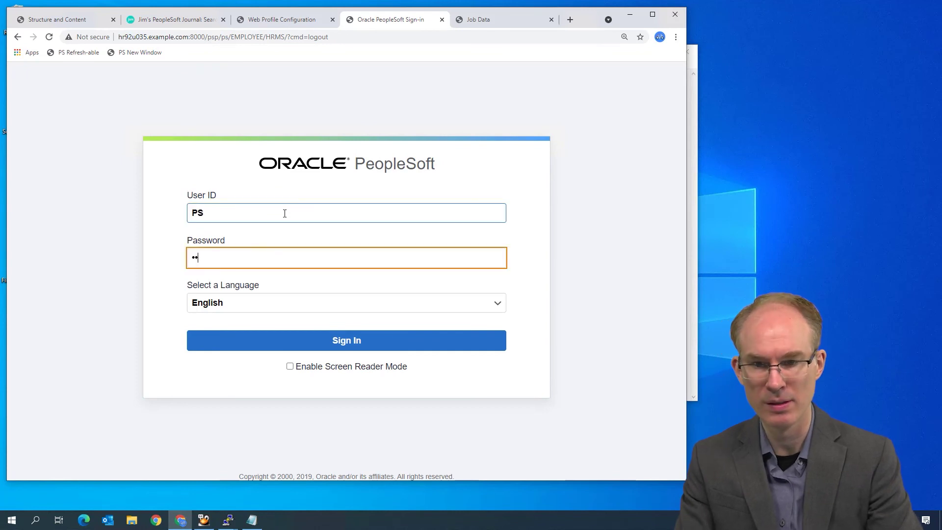
key(Return)
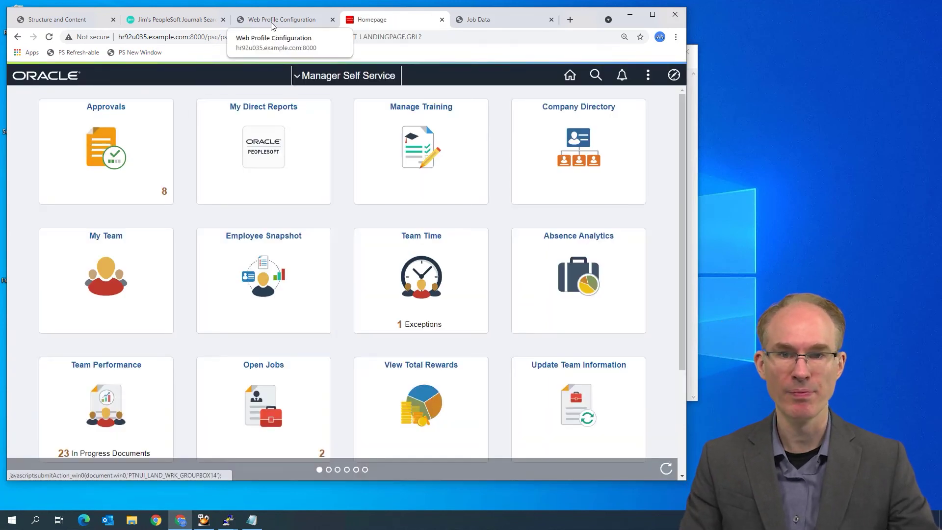
On the original web profile tab, select the server host name in the page address
click(270, 21)
click(146, 36)
double_click(146, 36)
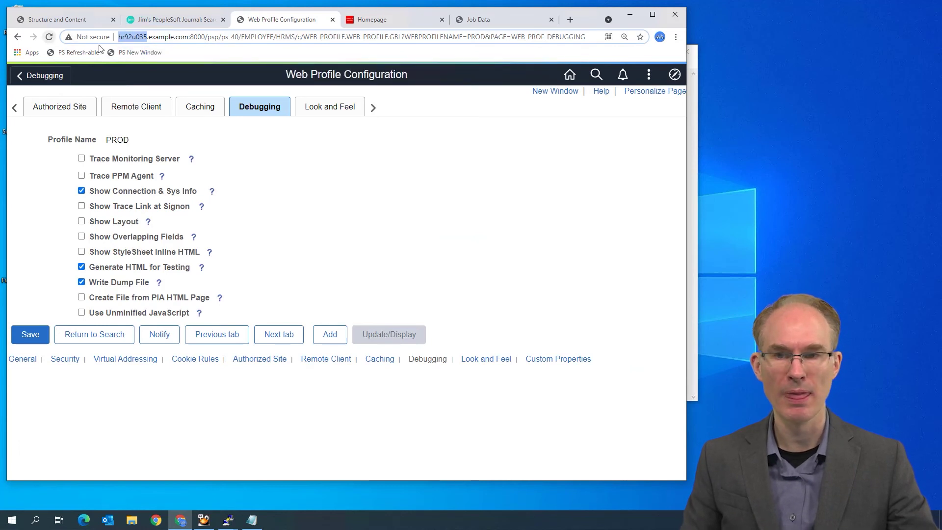
key(F5)
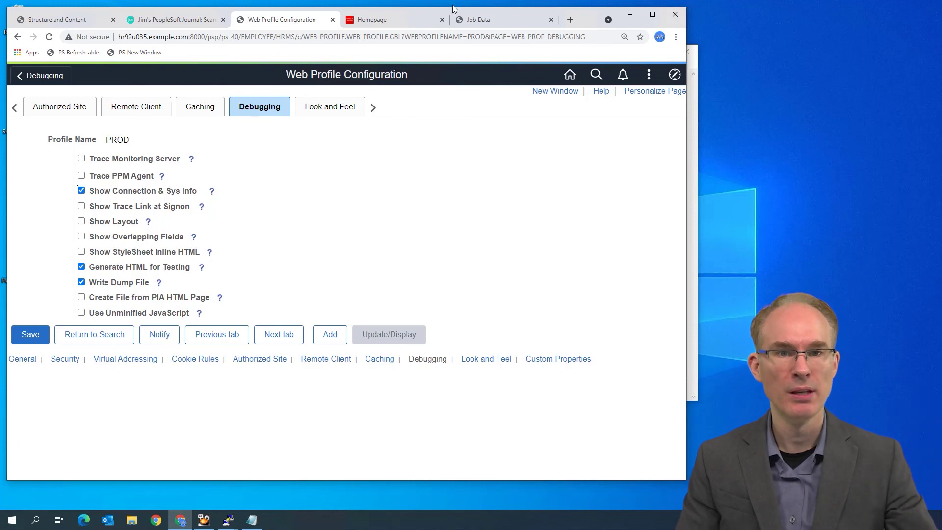
click(410, 20)
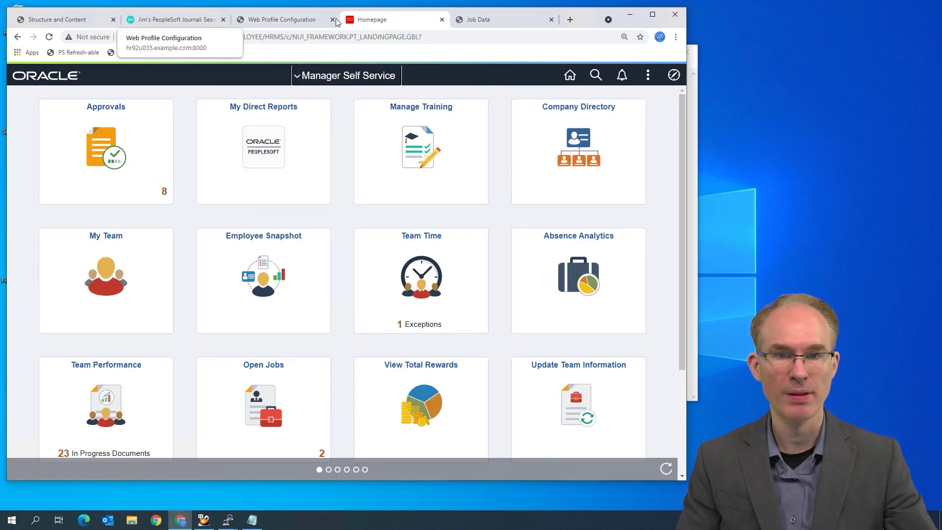
click(309, 22)
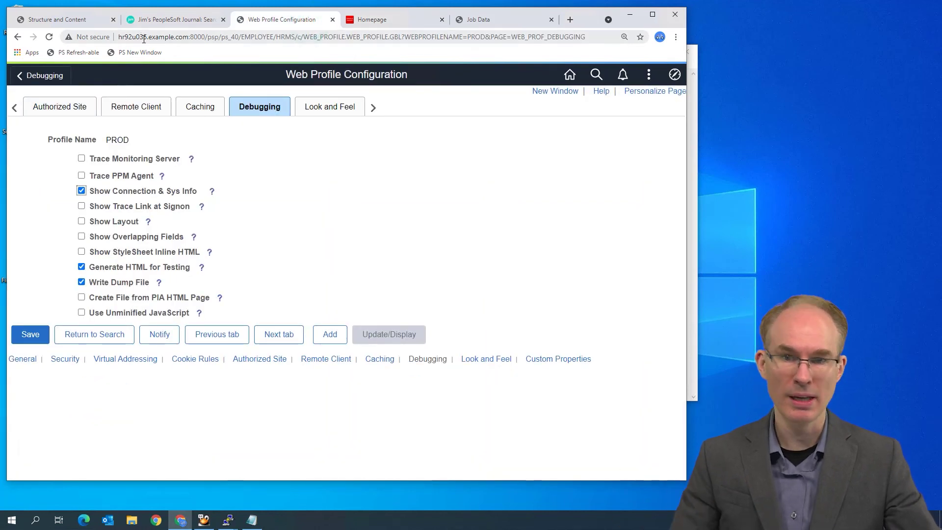
click(369, 20)
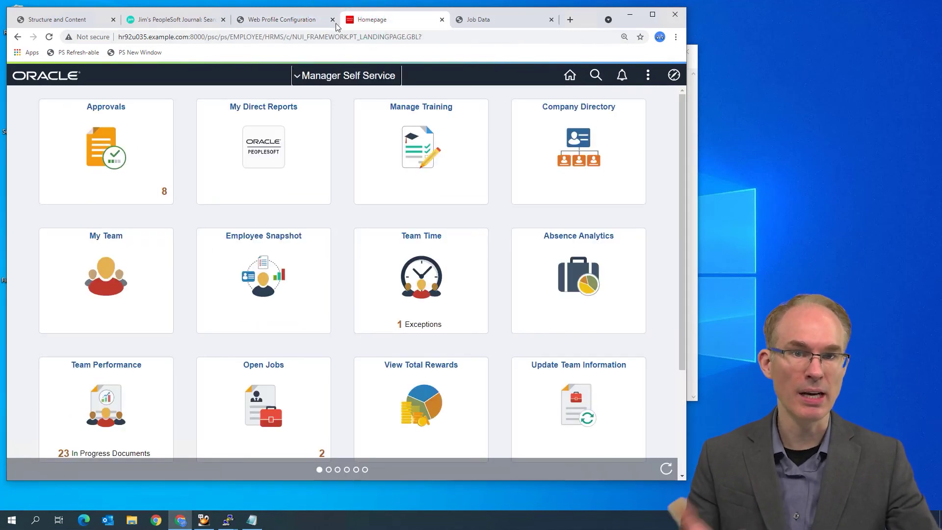
click(316, 20)
click(361, 20)
click(323, 18)
click(381, 19)
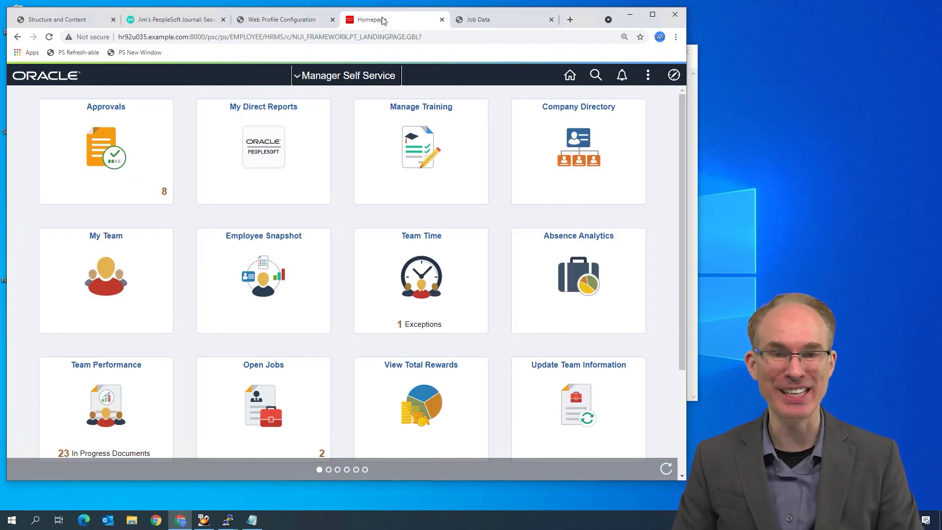
click(275, 20)
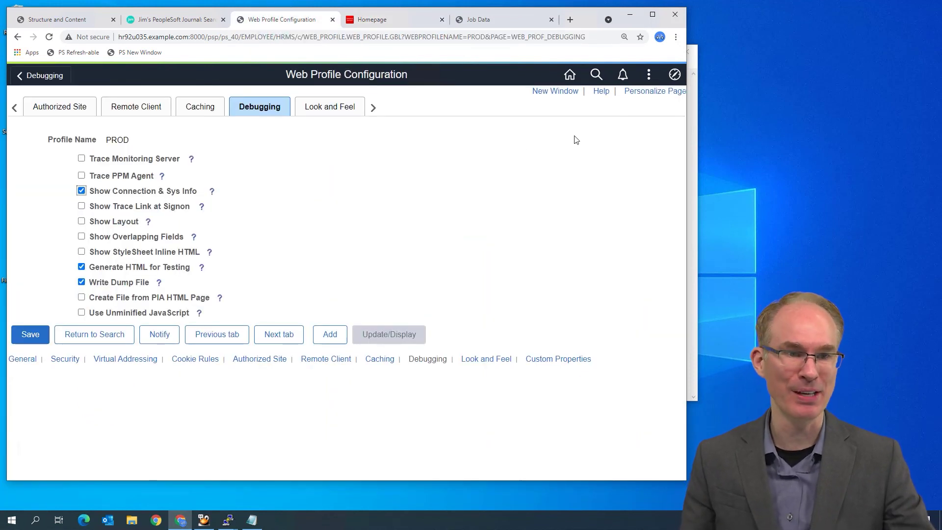
click(648, 74)
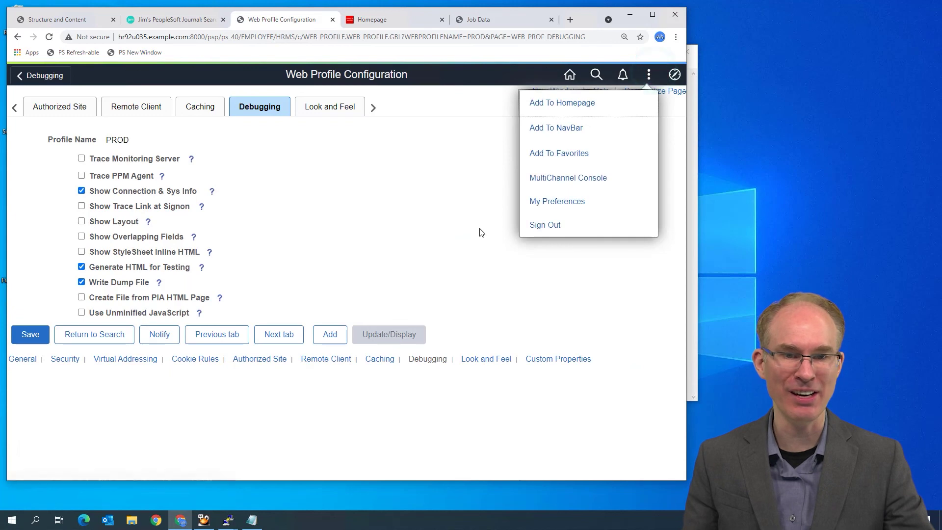
click(479, 228)
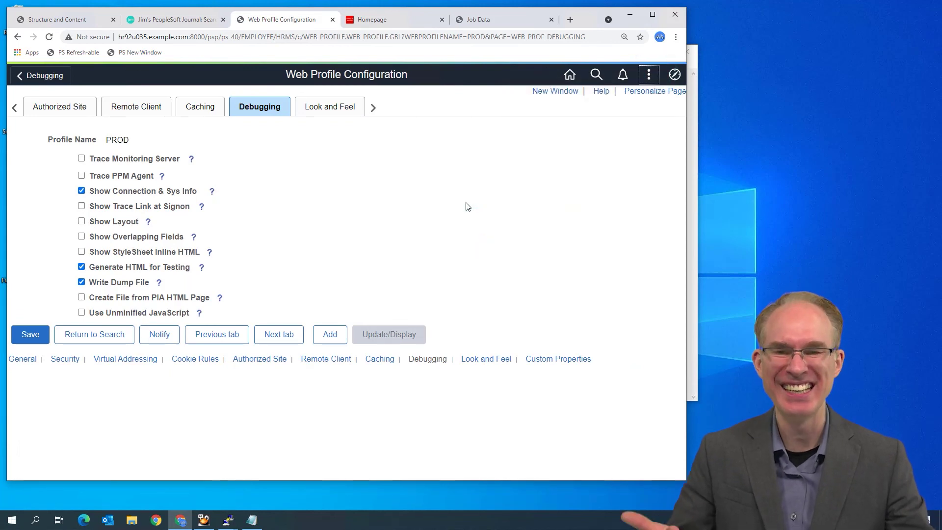